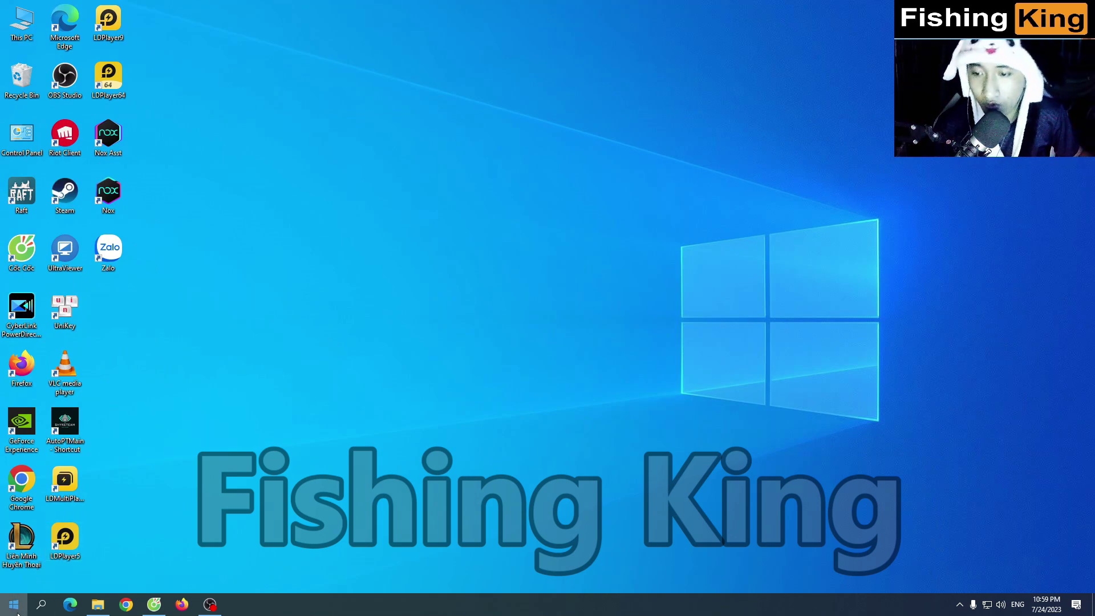
- Check the Virus & threat protection status in the Windows Security settings and close both windows
left_click(14, 604)
left_click(17, 558)
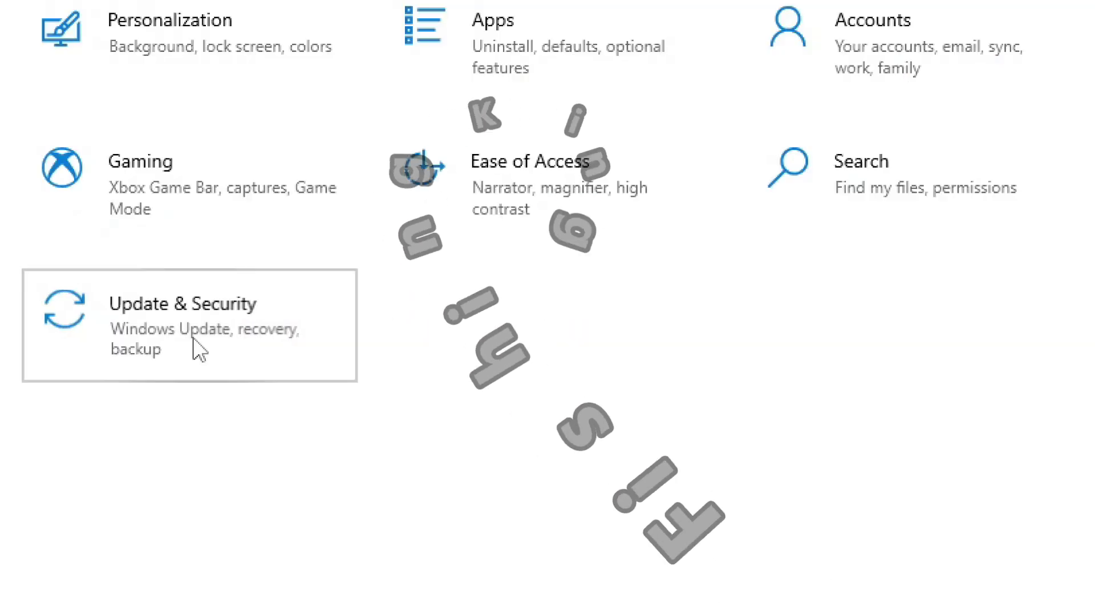
left_click(144, 402)
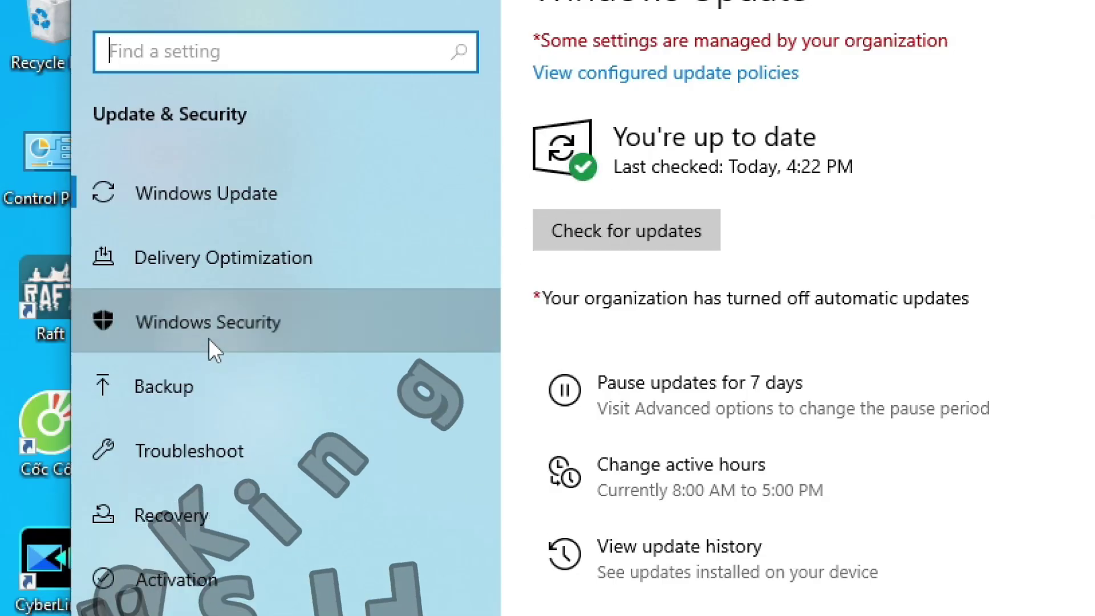
left_click(101, 210)
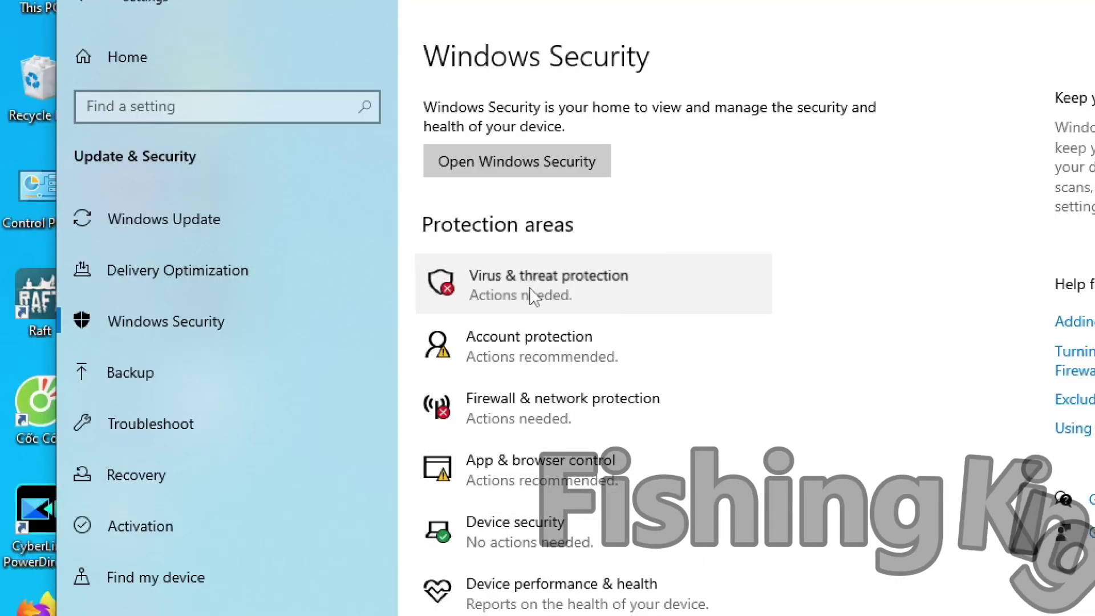
left_click(529, 286)
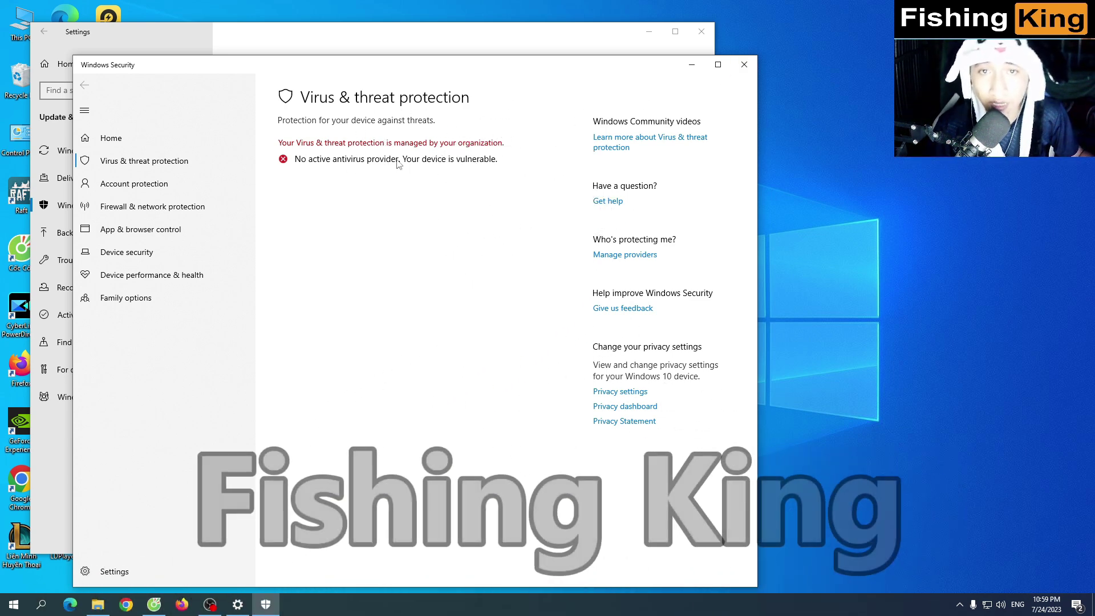
left_click(744, 65)
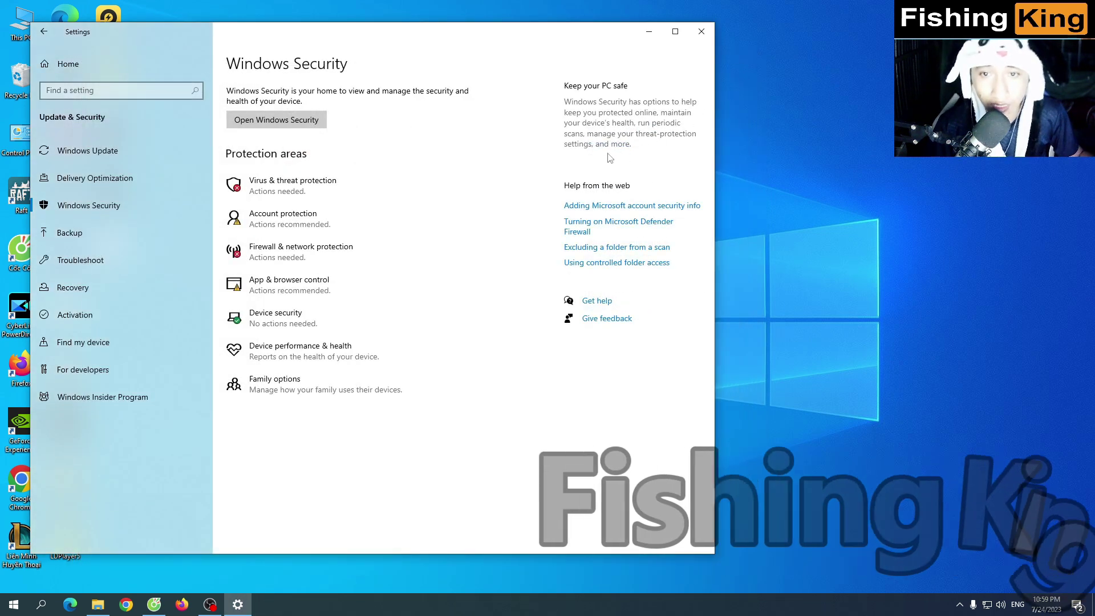
left_click(702, 31)
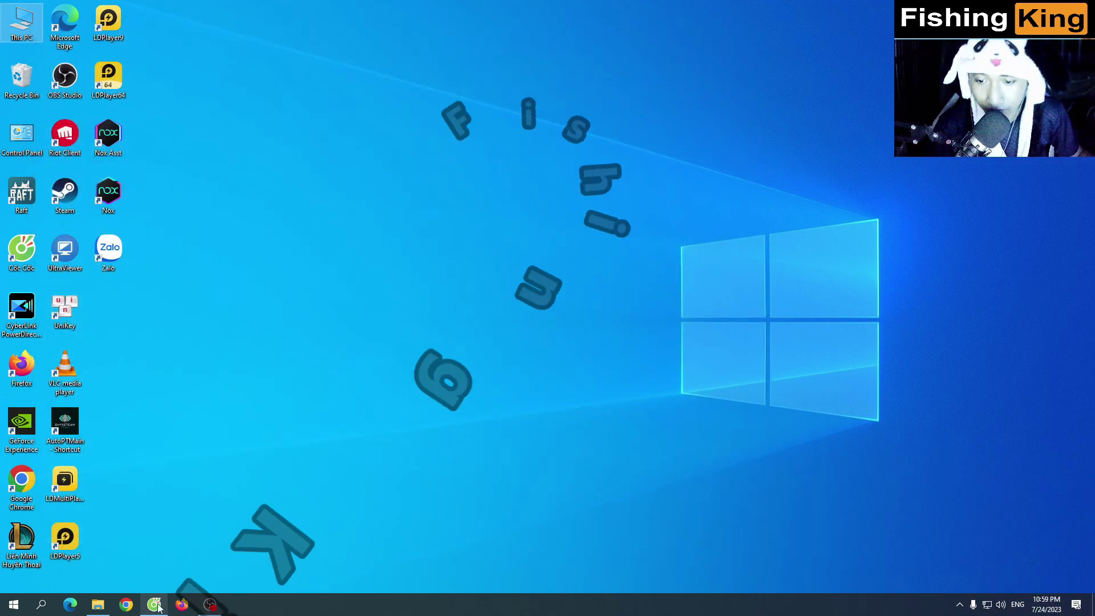
- Extract the DefCon(1) archive in the Downloads folder into its own DefCon(1) folder
double_click(24, 37)
left_click(754, 209)
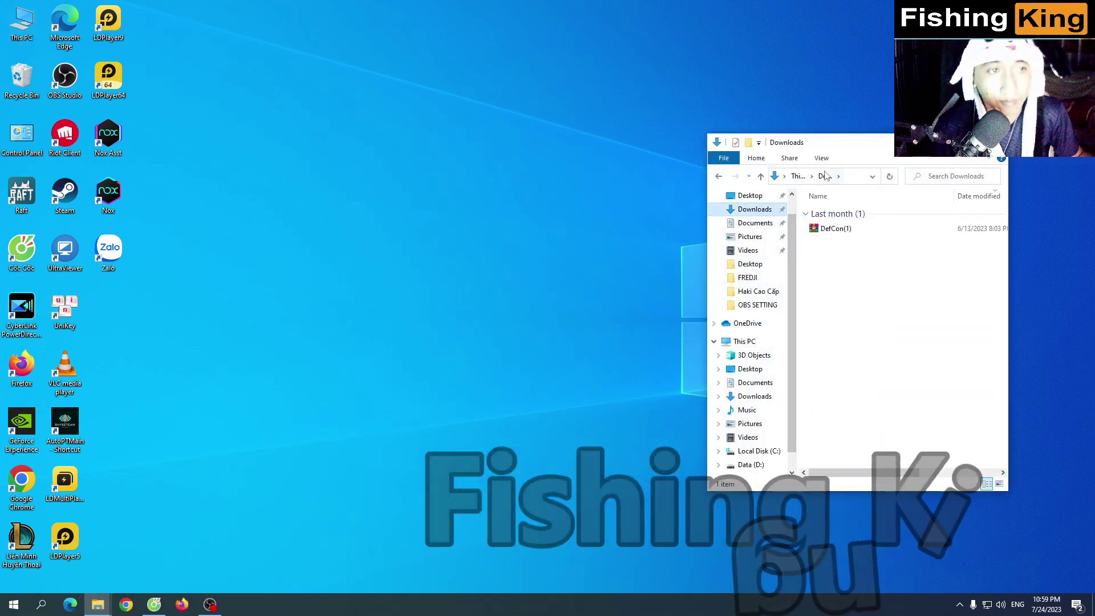
left_click_drag(830, 143, 459, 151)
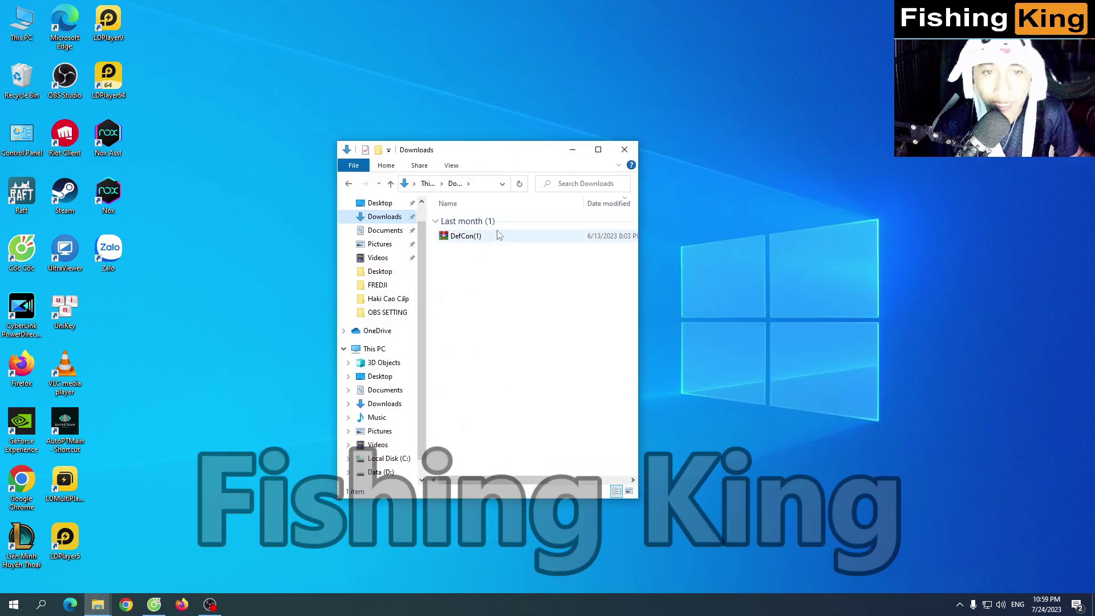
right_click(484, 237)
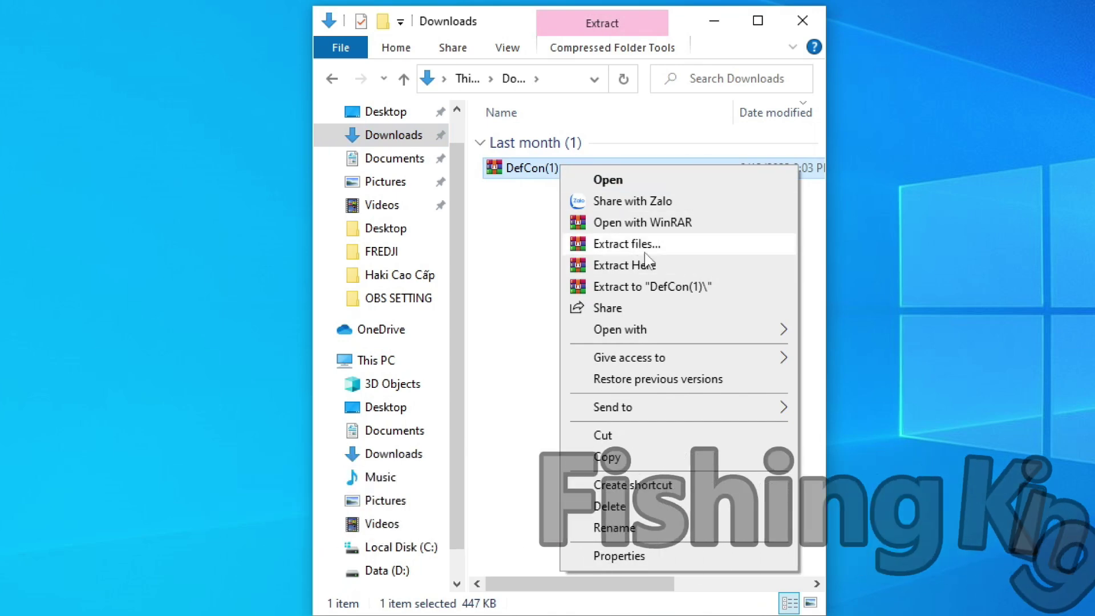
left_click(508, 221)
right_click(526, 172)
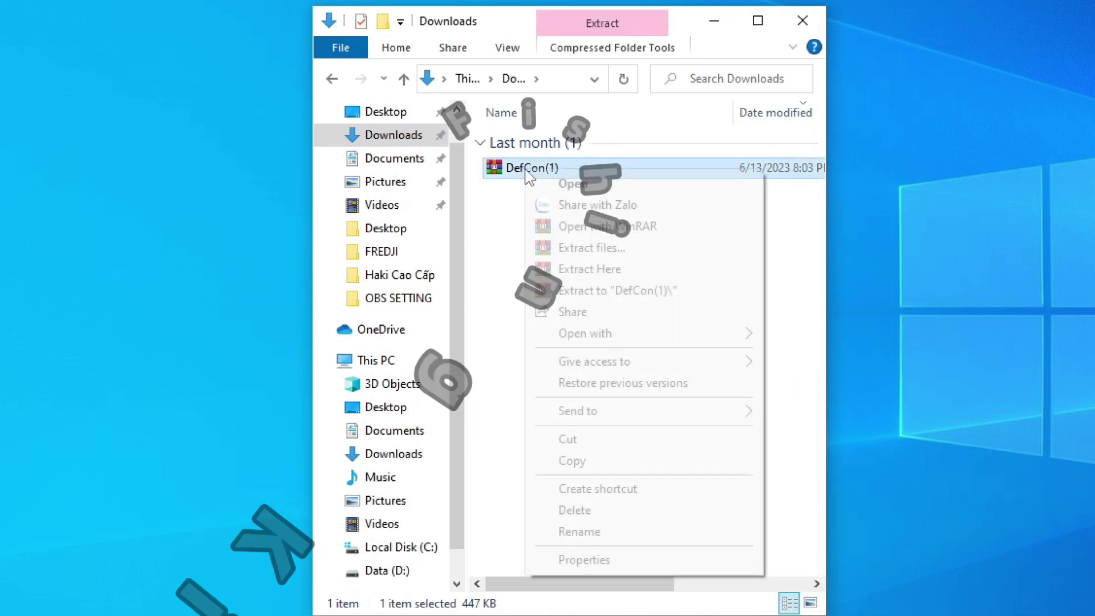
left_click(629, 251)
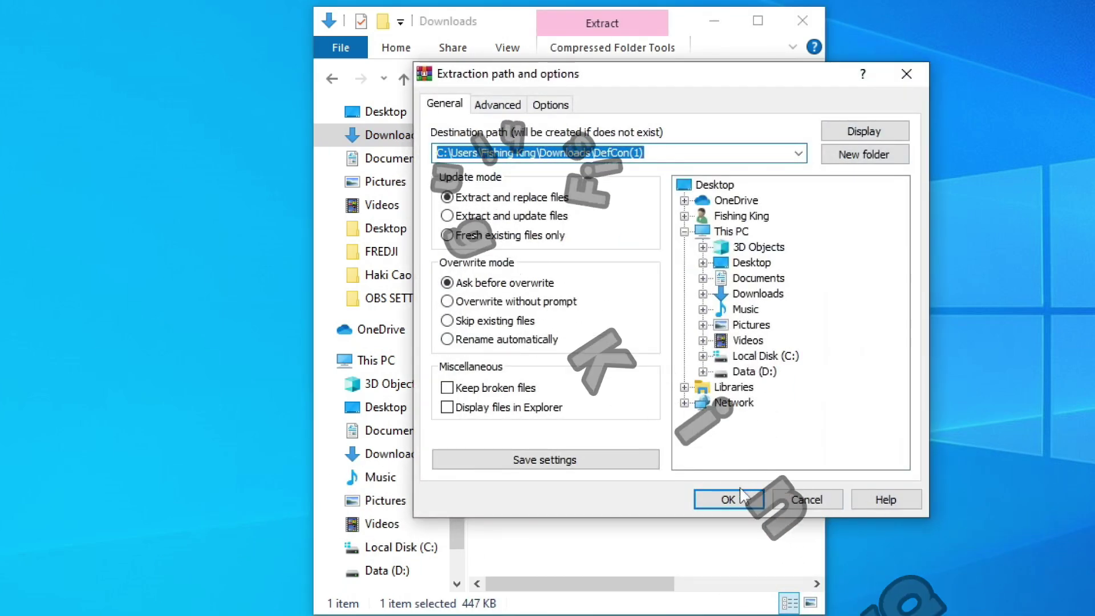
left_click(745, 500)
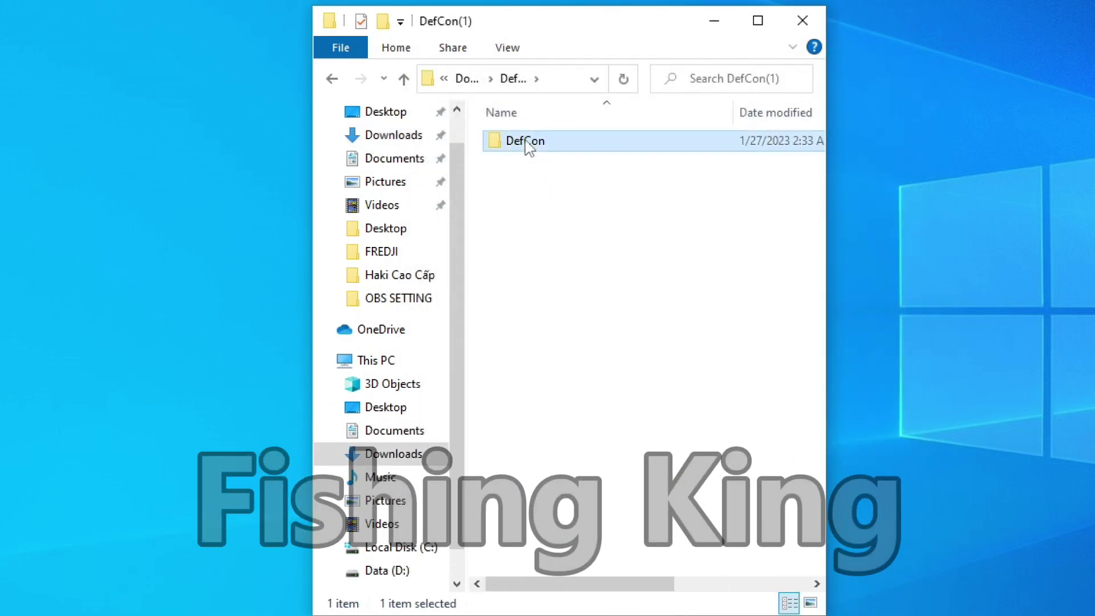
- Copy the archive password from the _Password text file in the extracted DefCon folder and close the file
double_click(534, 141)
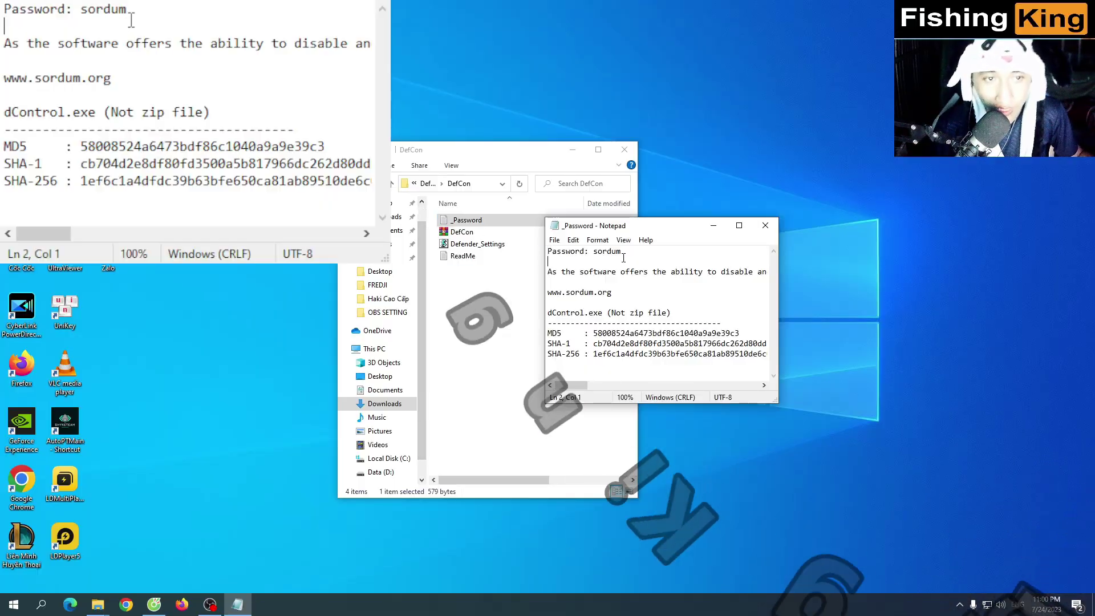
double_click(623, 252)
left_click(628, 252)
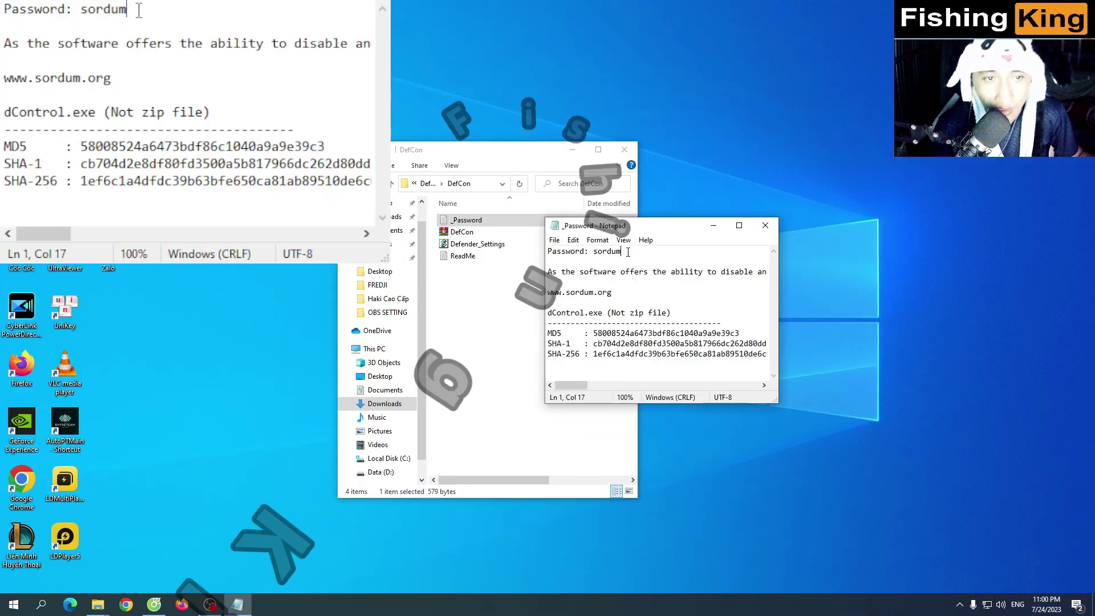
right_click(604, 252)
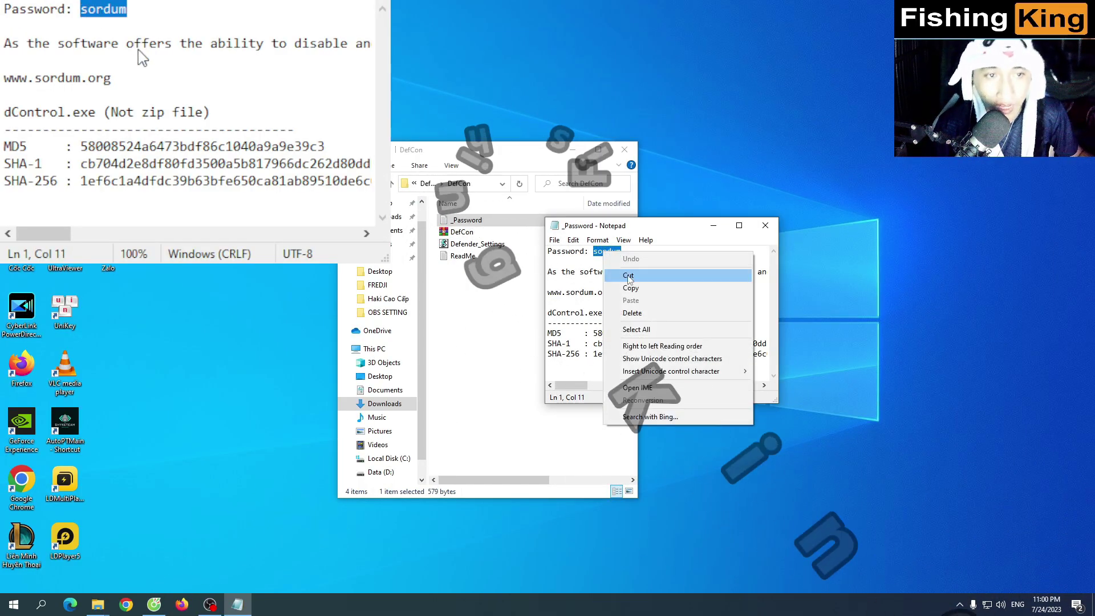
left_click(621, 285)
left_click(765, 225)
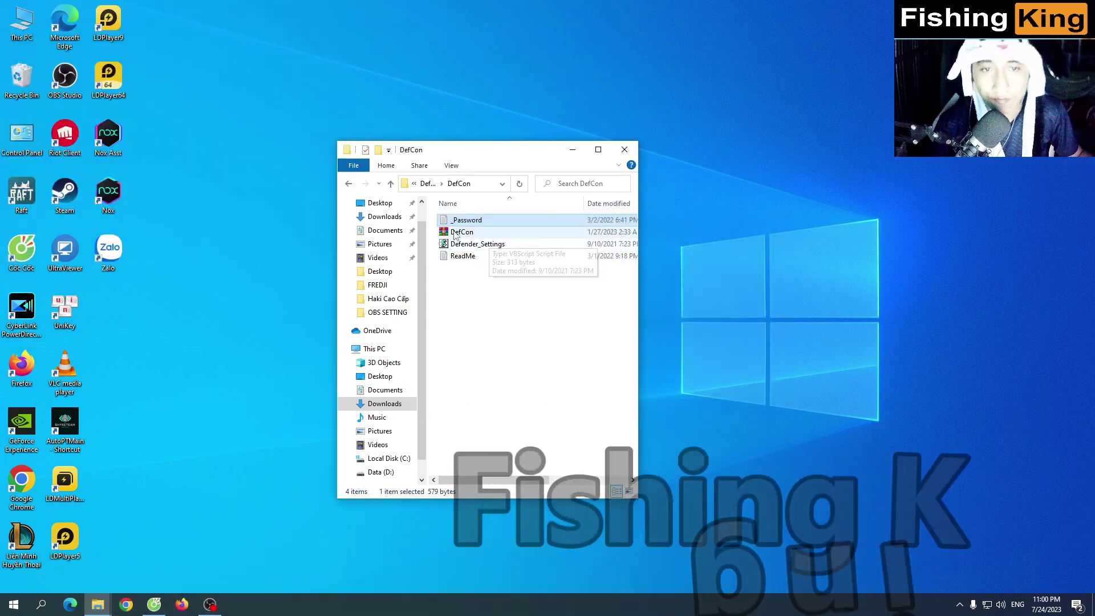
- Extract the encrypted DefCon archive to a DefCon subfolder, pasting the copied archive password
left_click(456, 233)
right_click(457, 234)
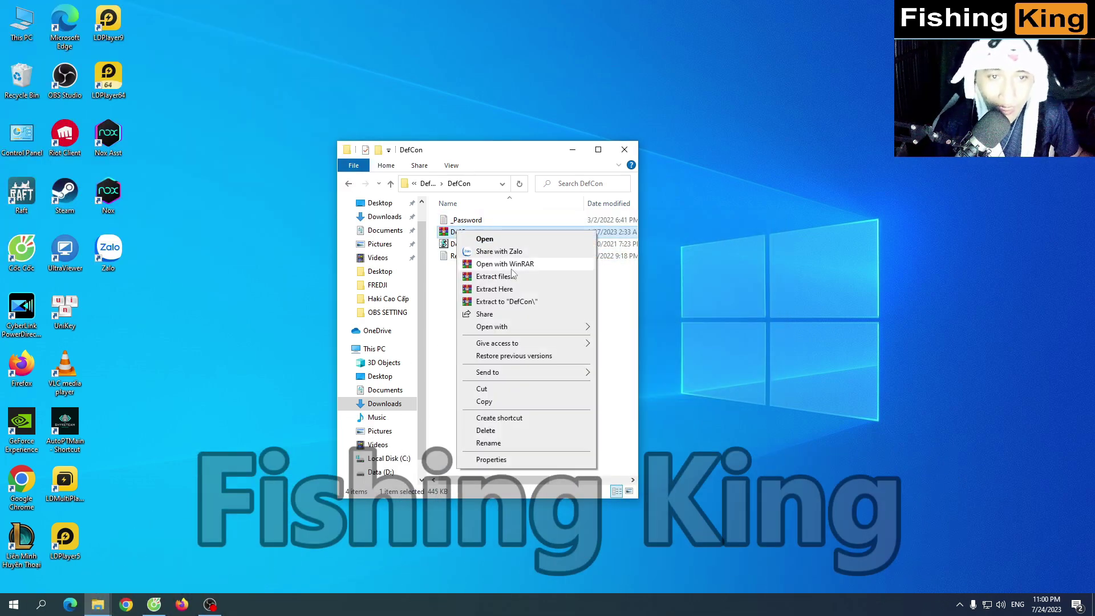
left_click(495, 276)
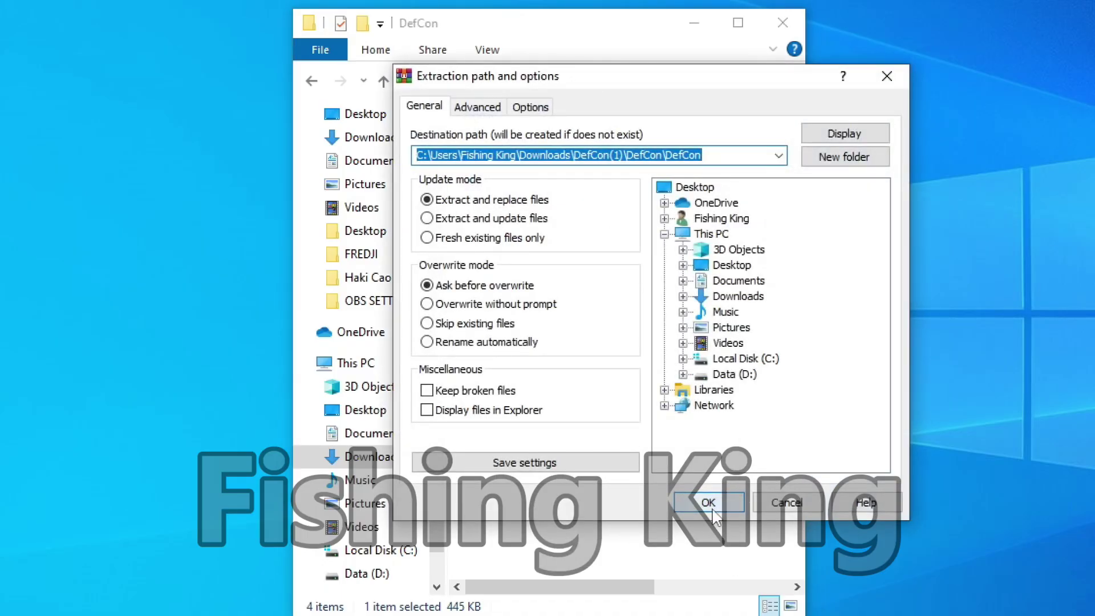
left_click(712, 507)
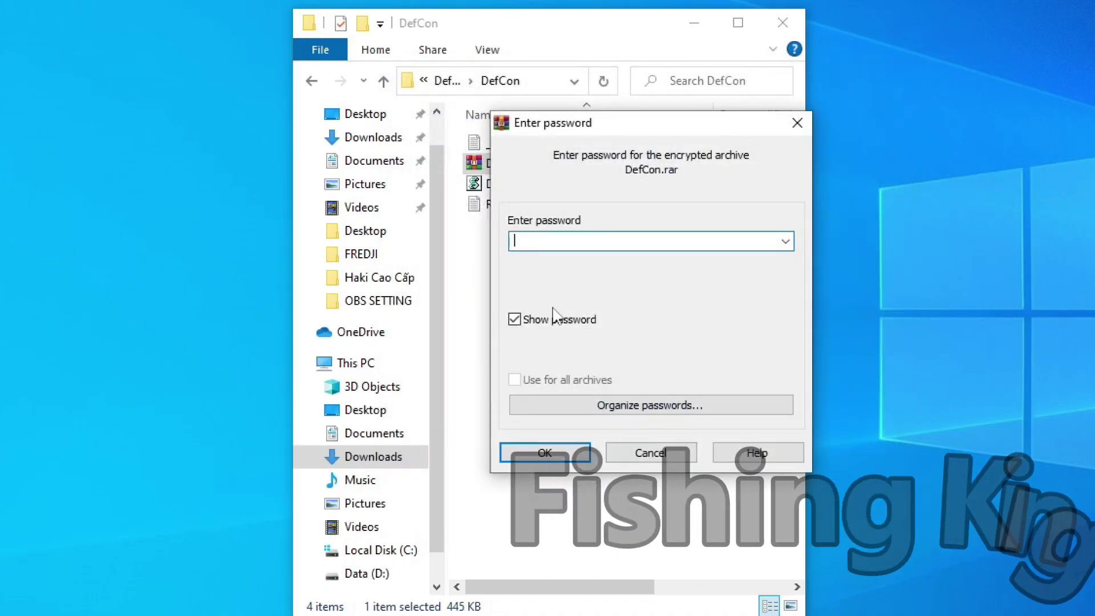
left_click(556, 240)
key("super+v")
key("Escape")
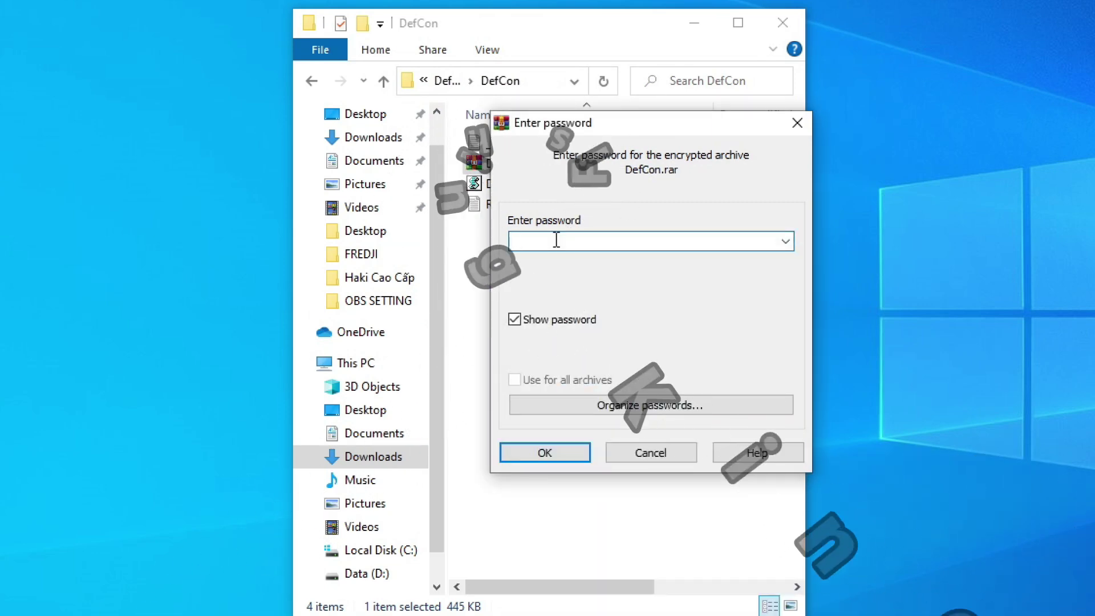
key("super+v")
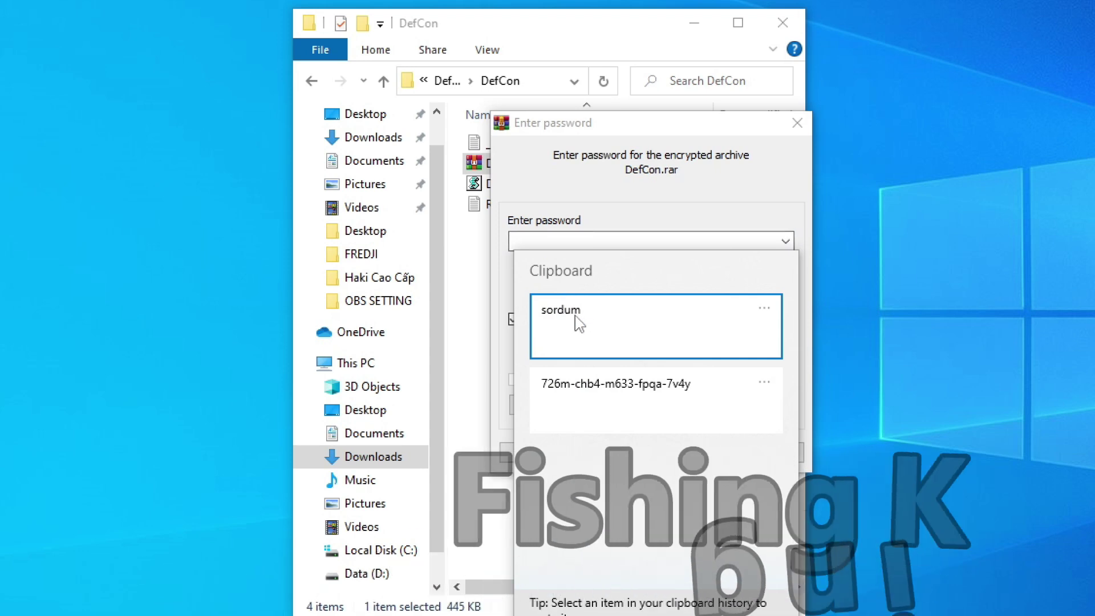
left_click(591, 317)
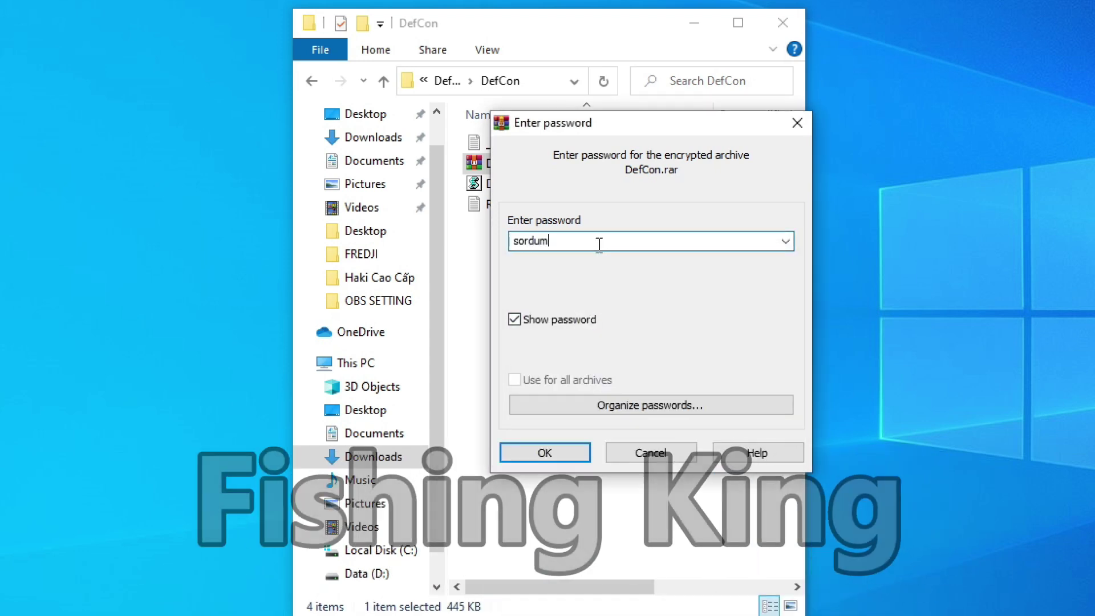
left_click(545, 453)
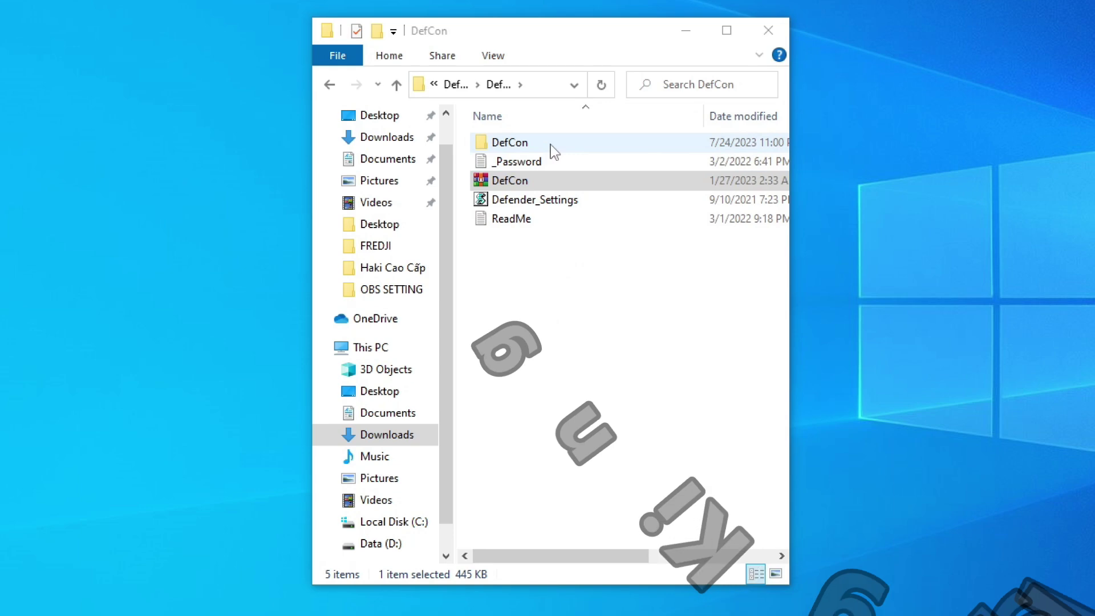
- Run the dControl application from the newly extracted DefCon folder as administrator
double_click(553, 151)
double_click(553, 152)
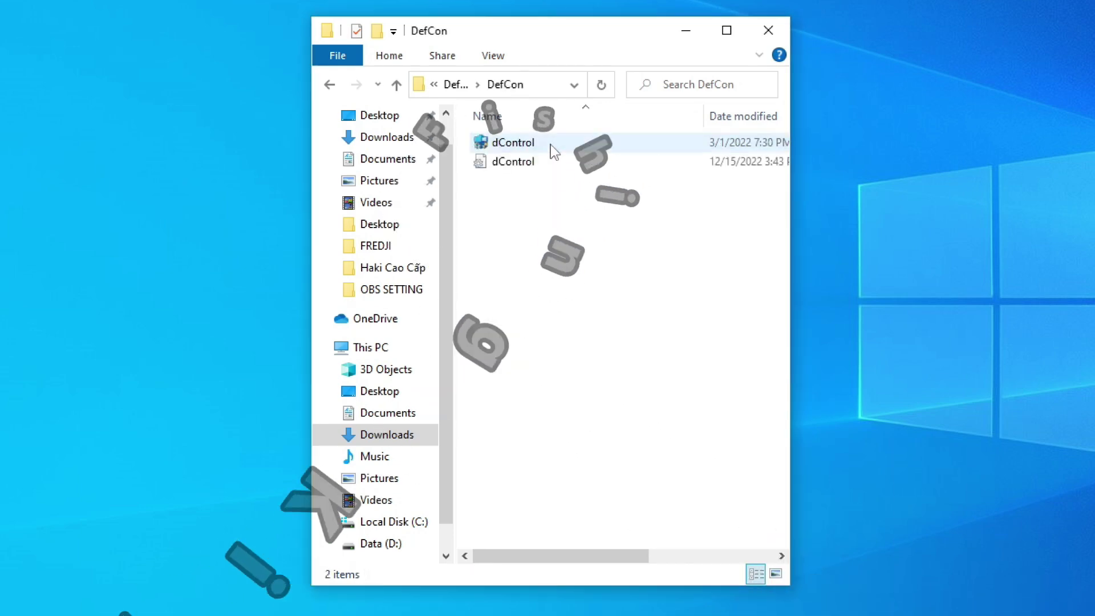
right_click(530, 144)
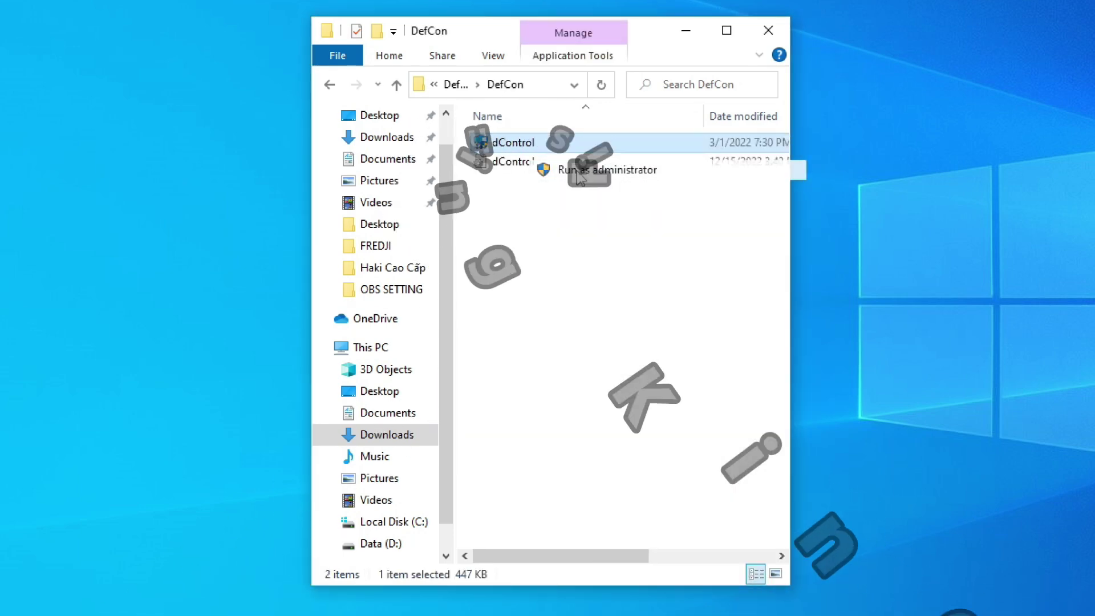
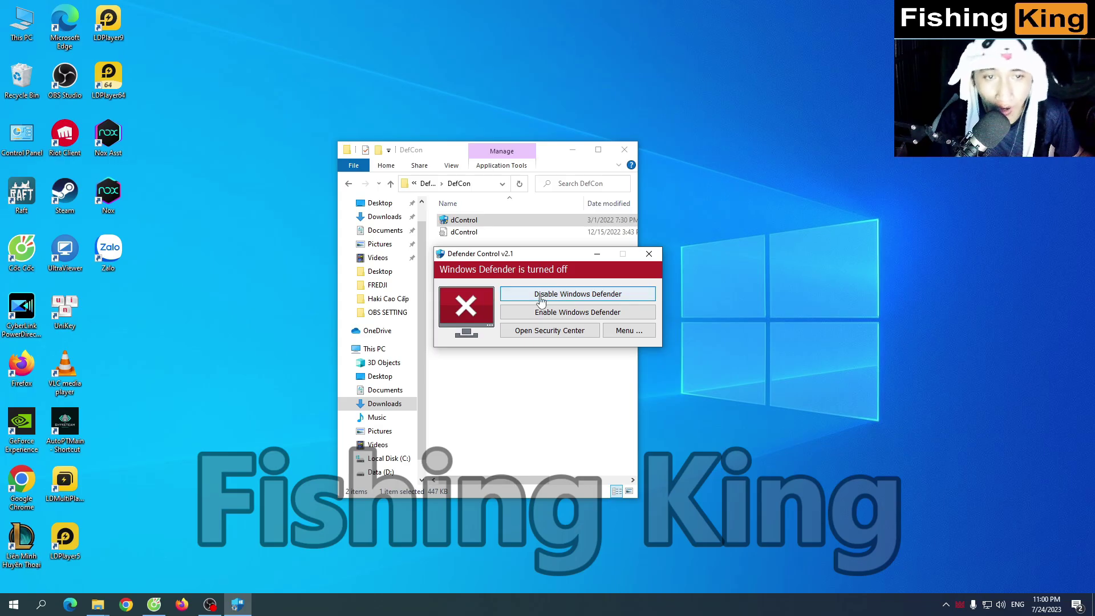
- Enable Windows Defender, disable it again, and close Defender Control and the DefCon folder window
left_click(507, 313)
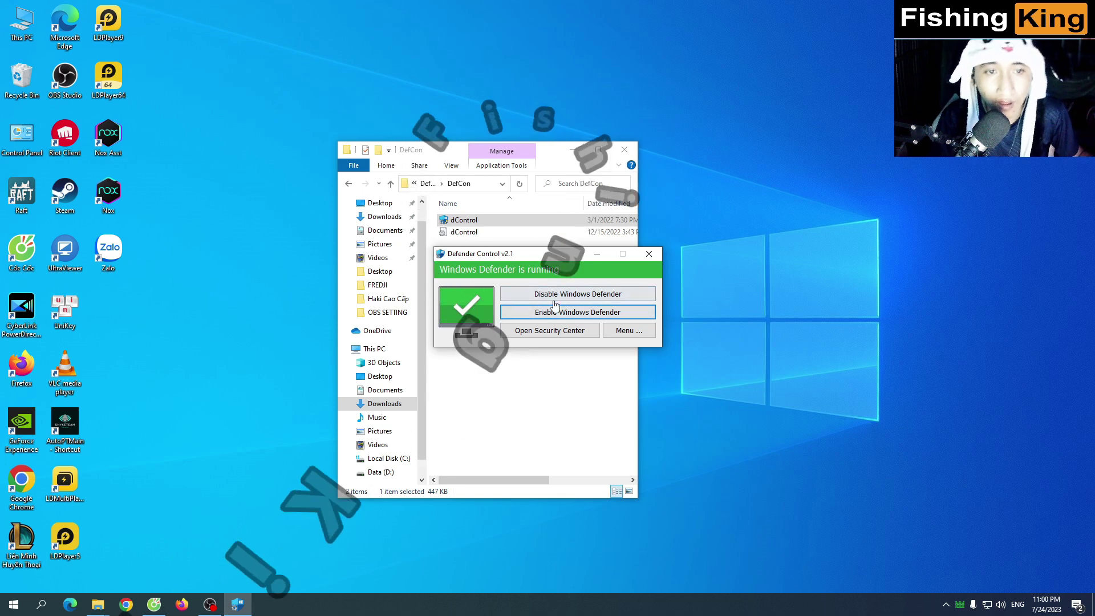
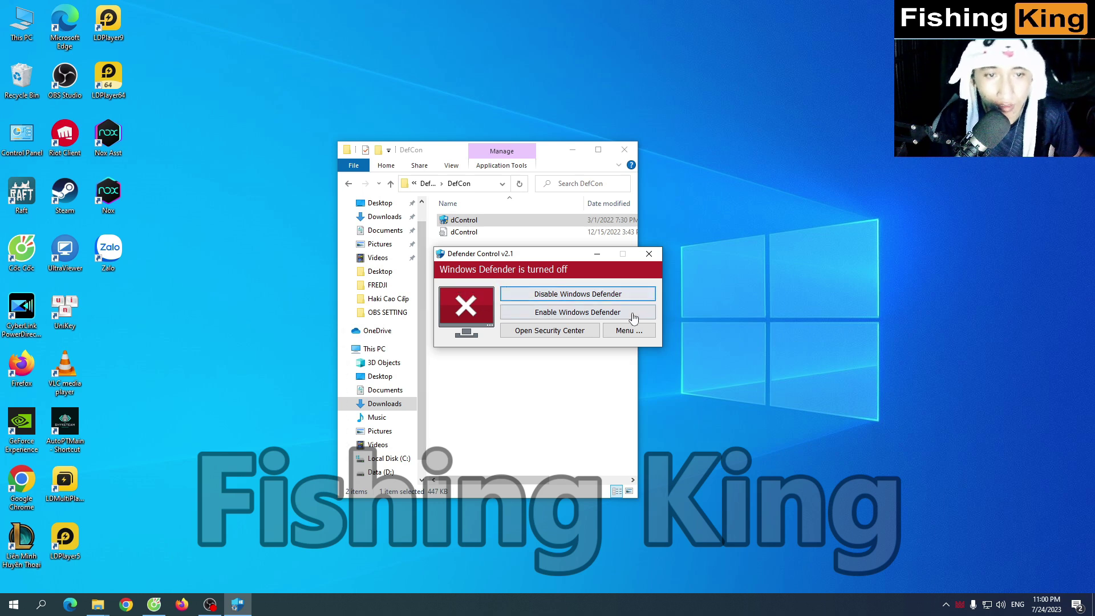
left_click(650, 254)
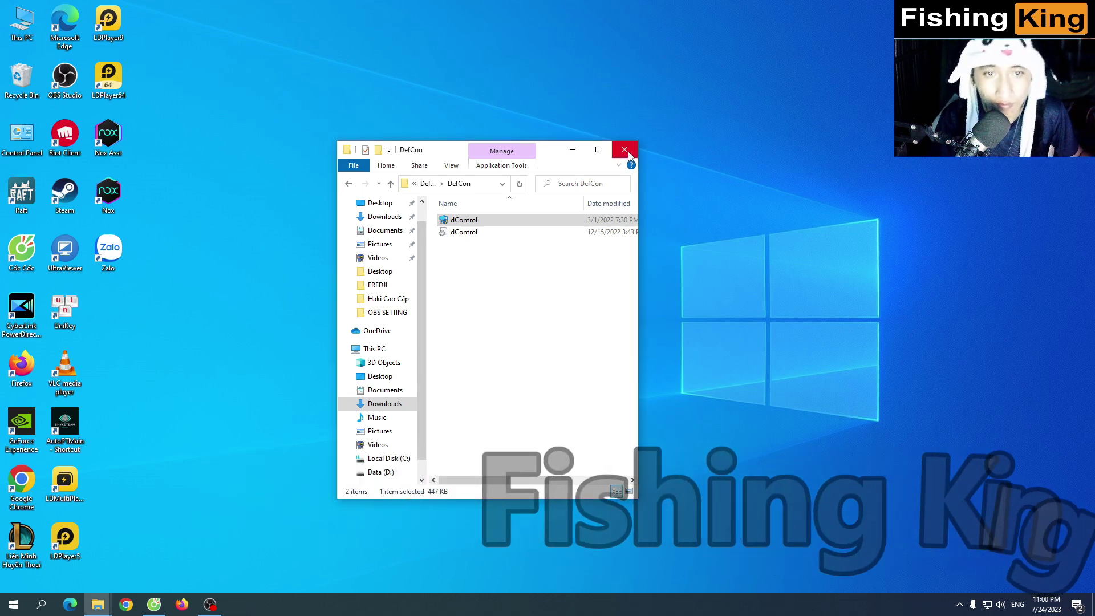
left_click(626, 150)
left_click(959, 605)
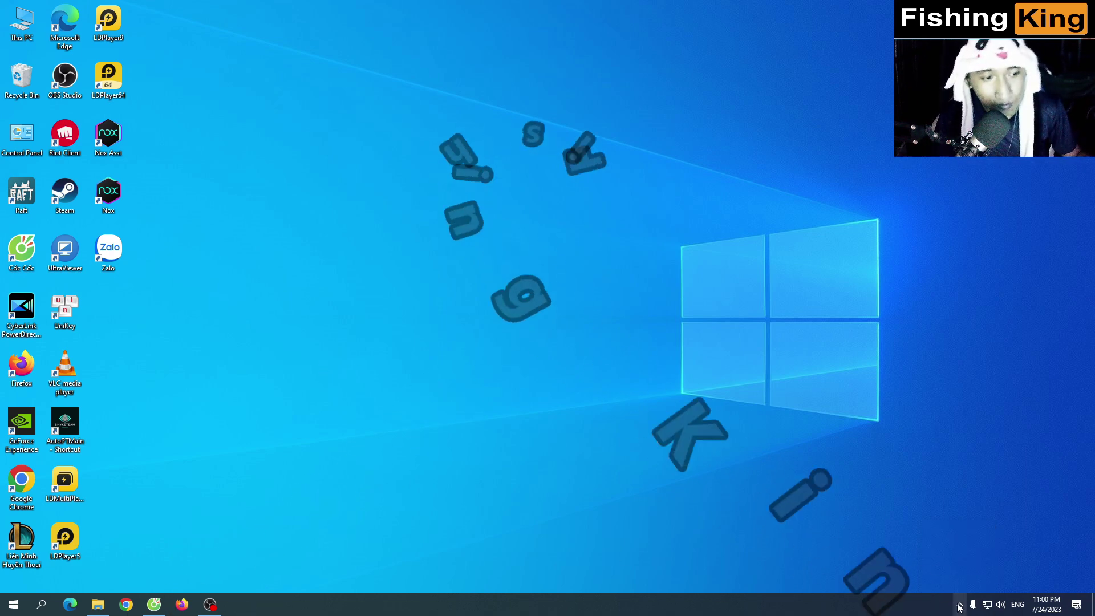
left_click(959, 606)
right_click(938, 536)
left_click(946, 526)
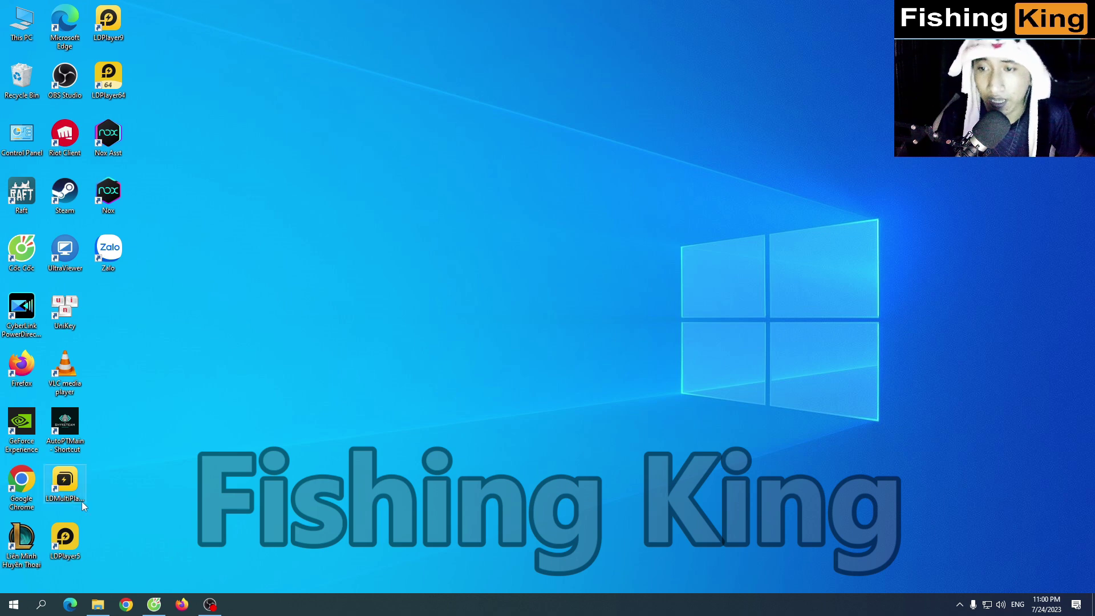
- Turn off Windows Defender Firewall for both private and public networks in Control Panel's System and Security settings, and close Control Panel
double_click(22, 135)
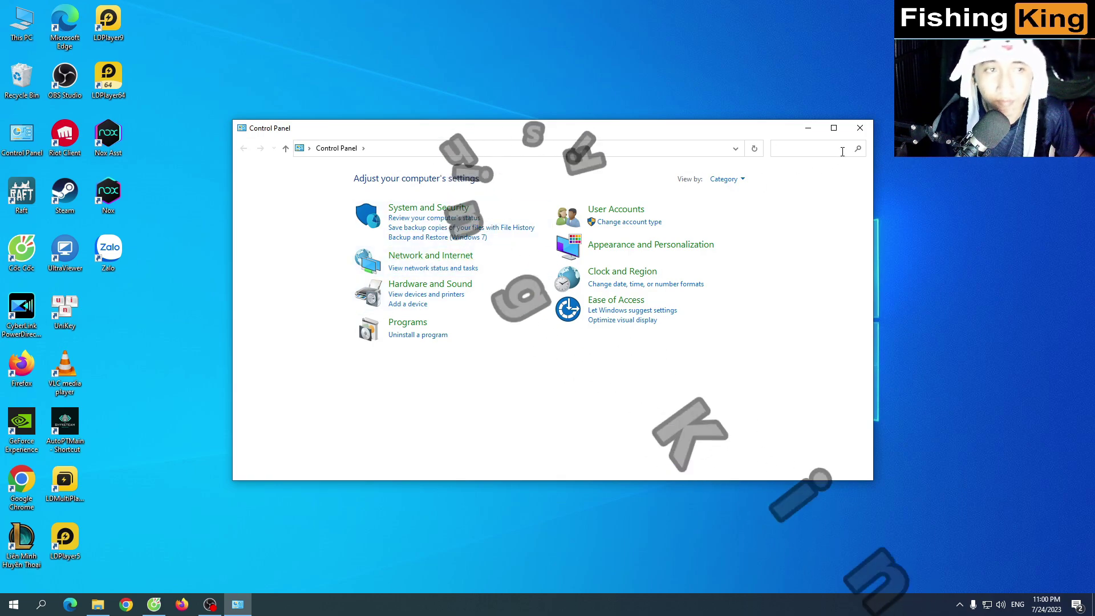
left_click(859, 128)
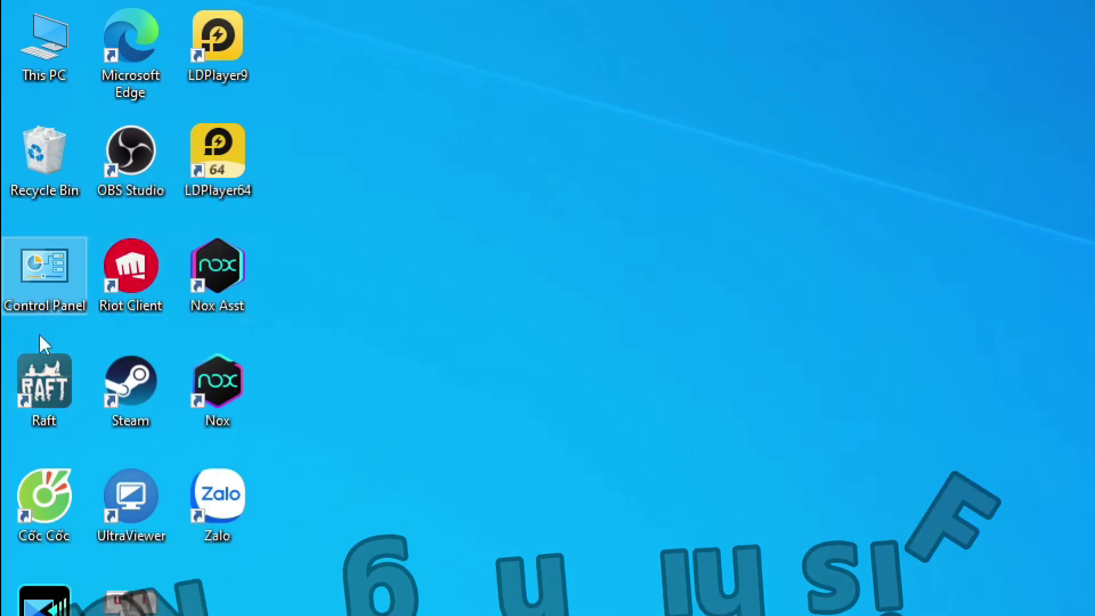
double_click(59, 281)
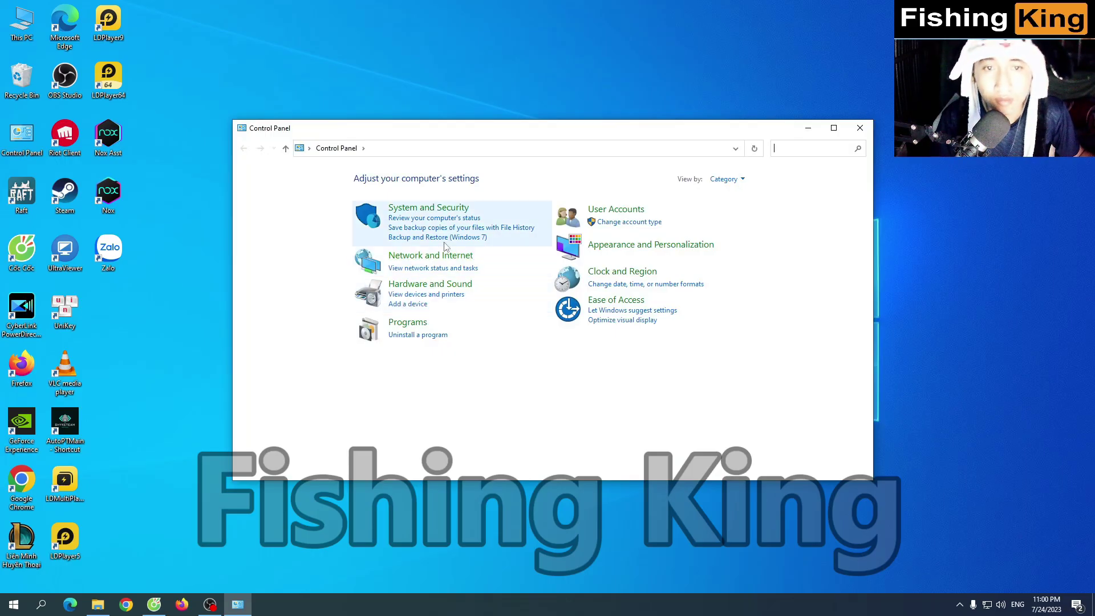
left_click(425, 208)
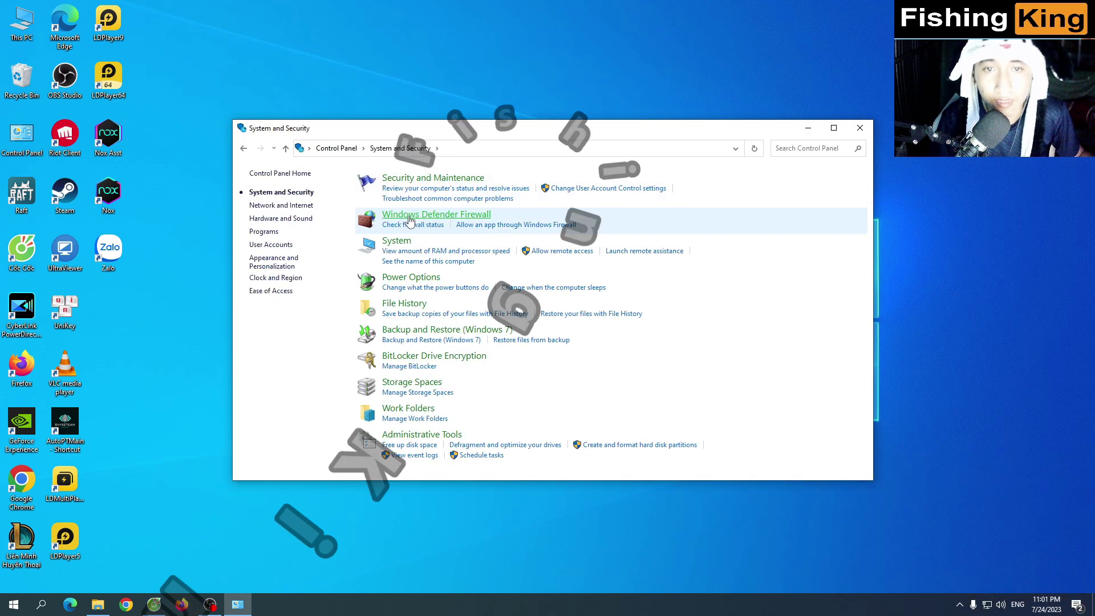
left_click(409, 217)
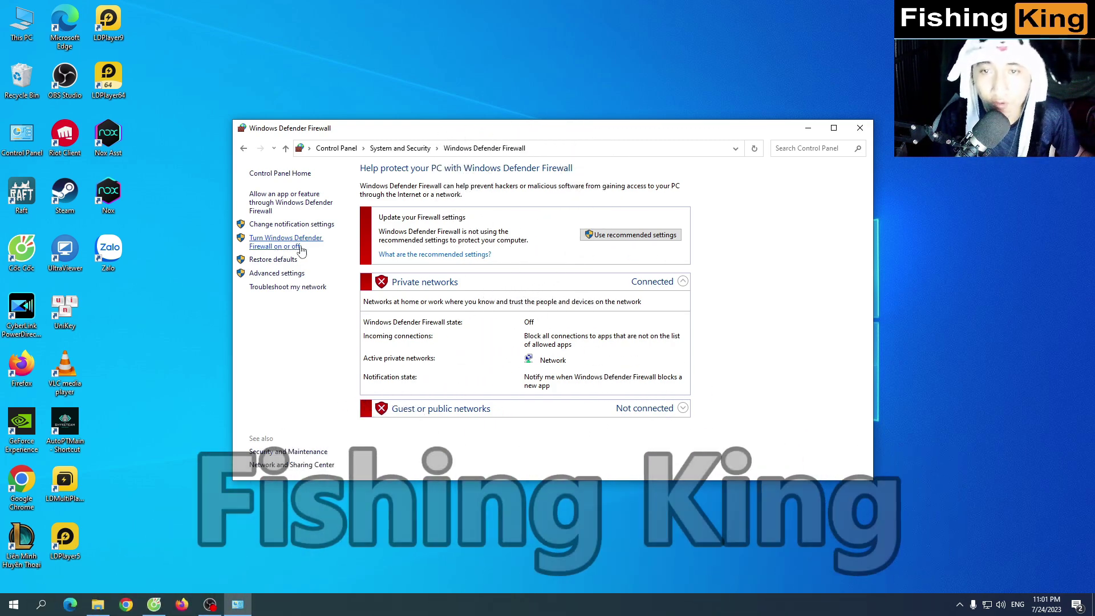
left_click(296, 245)
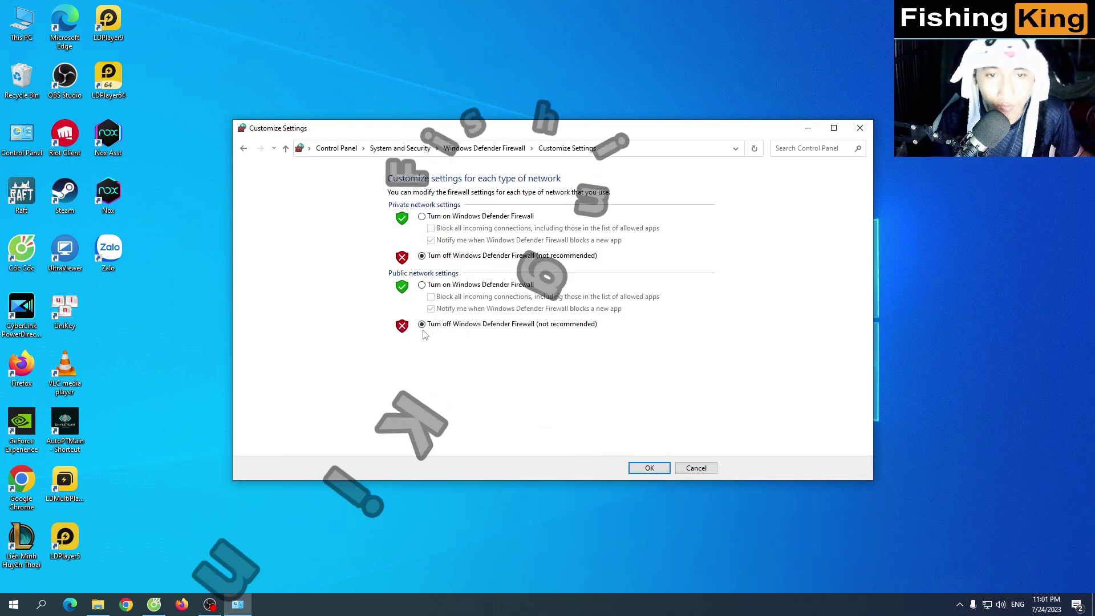
left_click(659, 464)
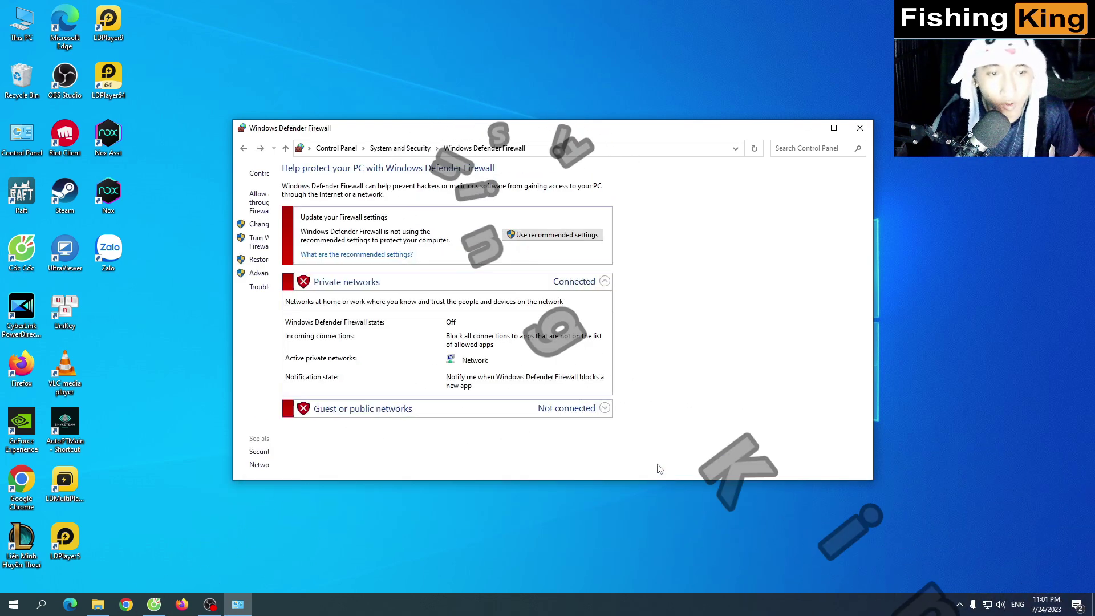
left_click(865, 130)
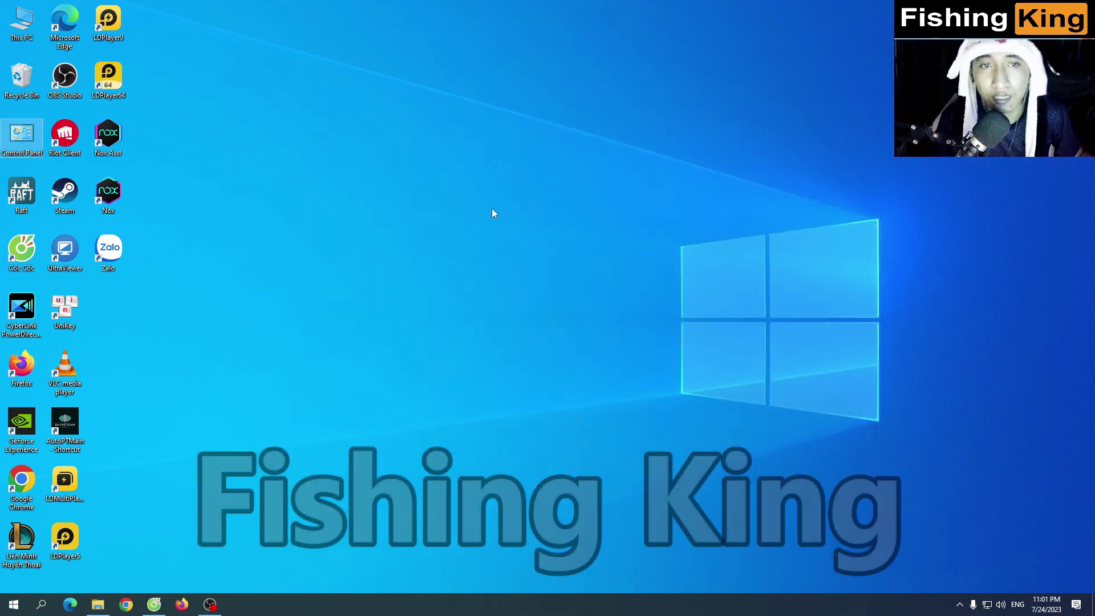
right_click(500, 160)
left_click(519, 190)
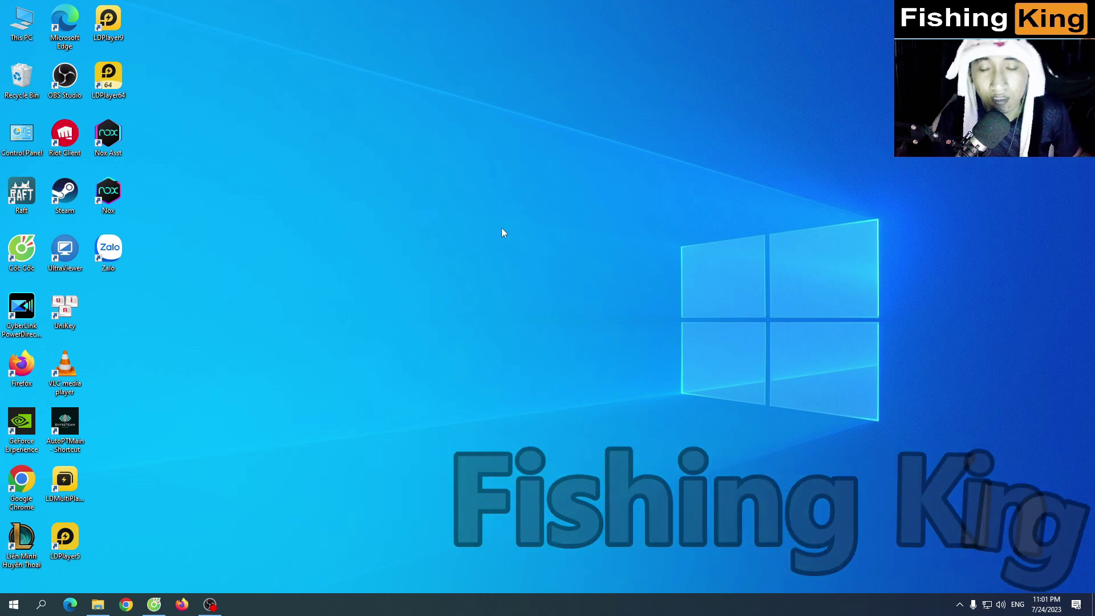
right_click(588, 185)
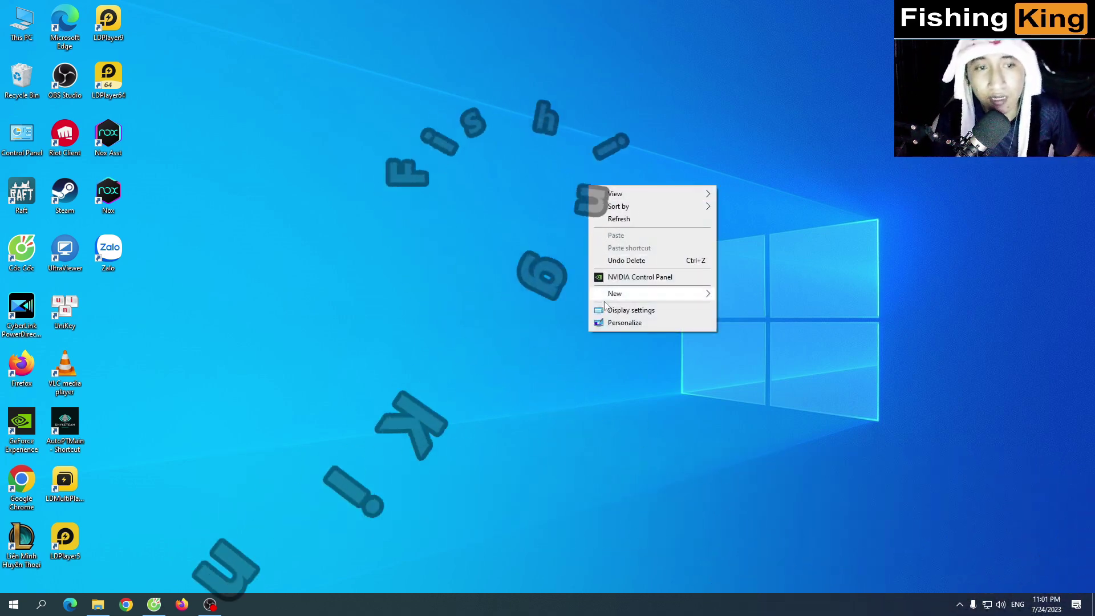
right_click(487, 230)
left_click(520, 357)
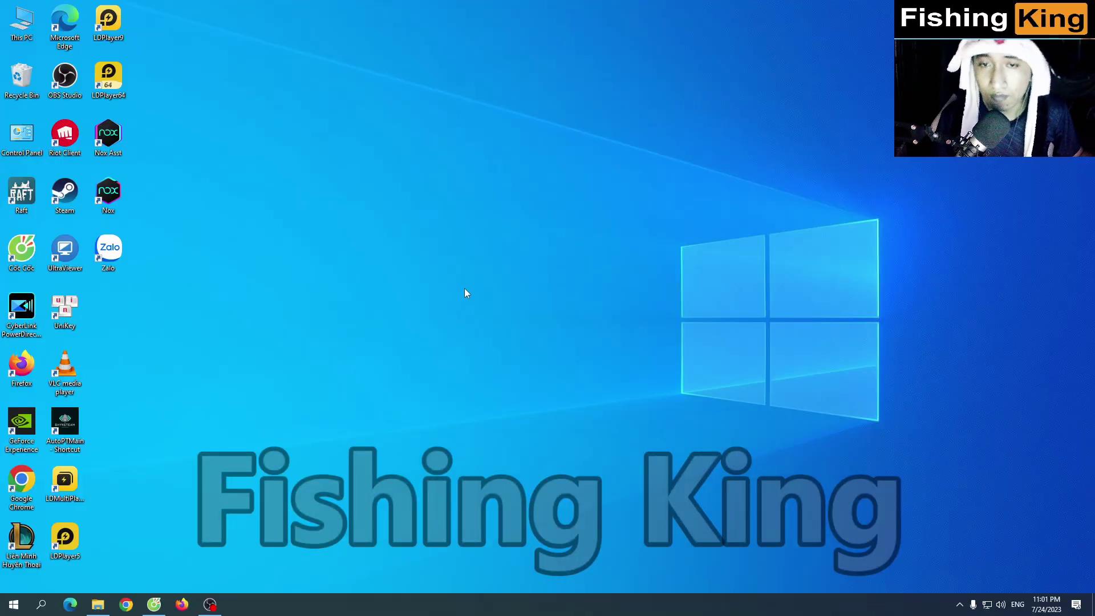
right_click(452, 232)
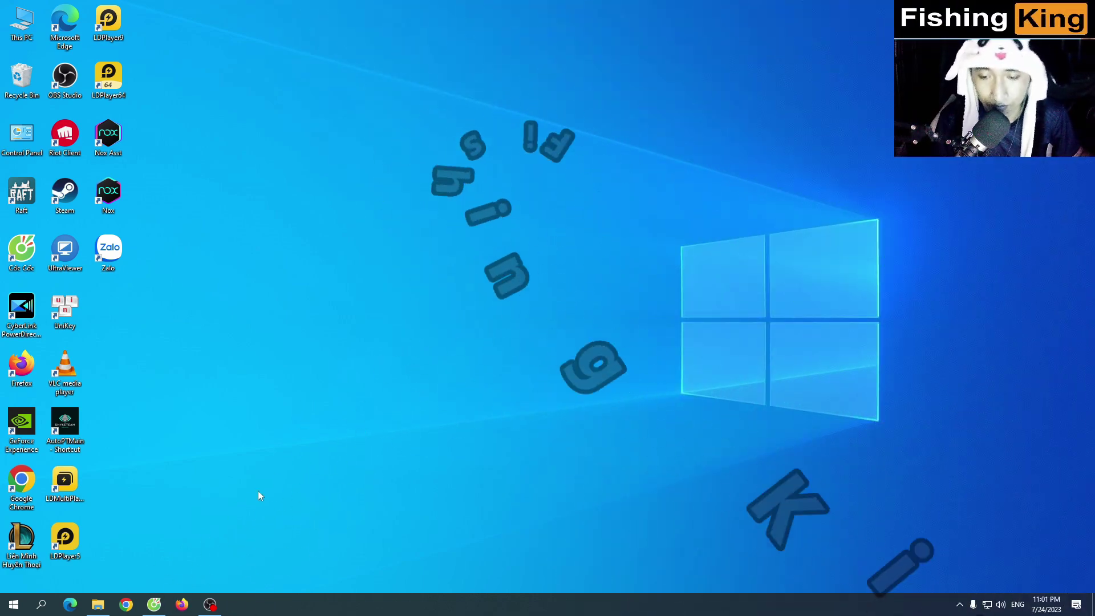
- Switch to the Cốc Cốc browser, search for "nox player", view the NoxPlayer website at vn.bignox.com, and put the browser away
left_click(160, 602)
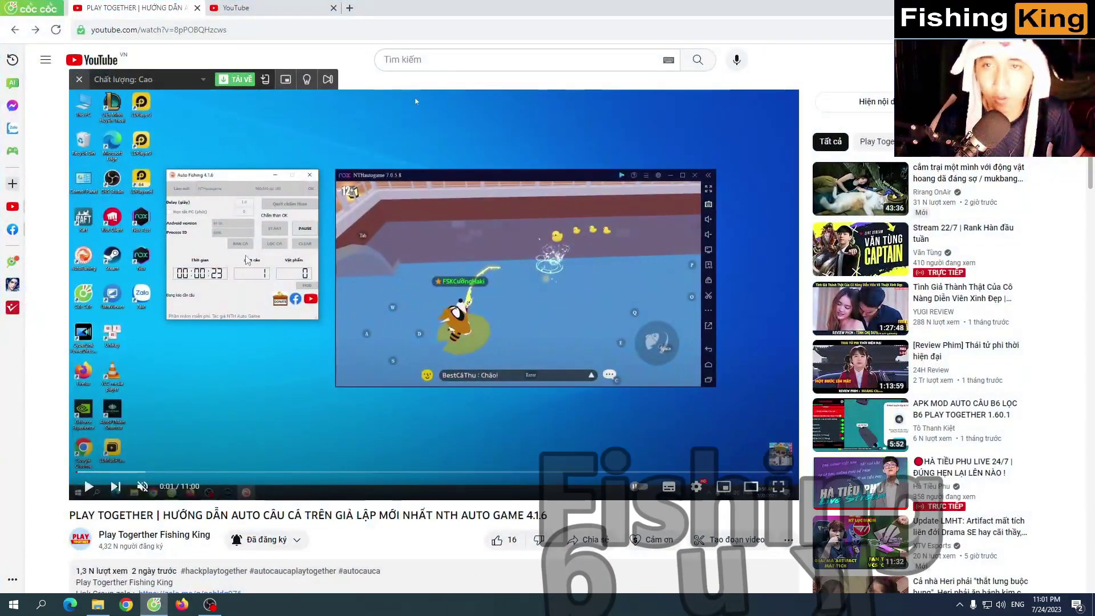
left_click(350, 8)
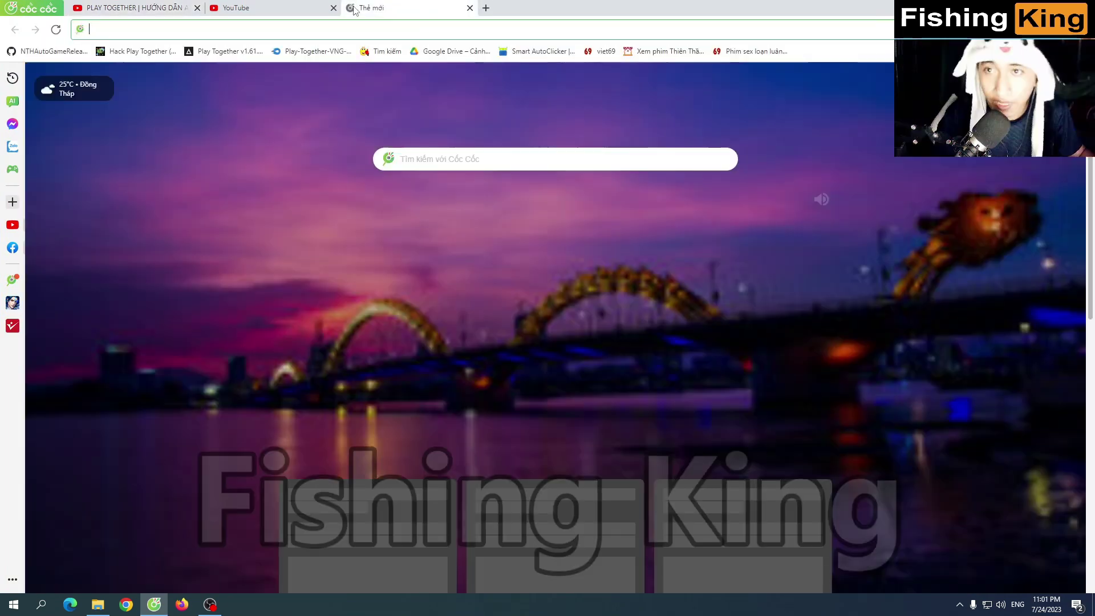
type("nox")
left_click(320, 75)
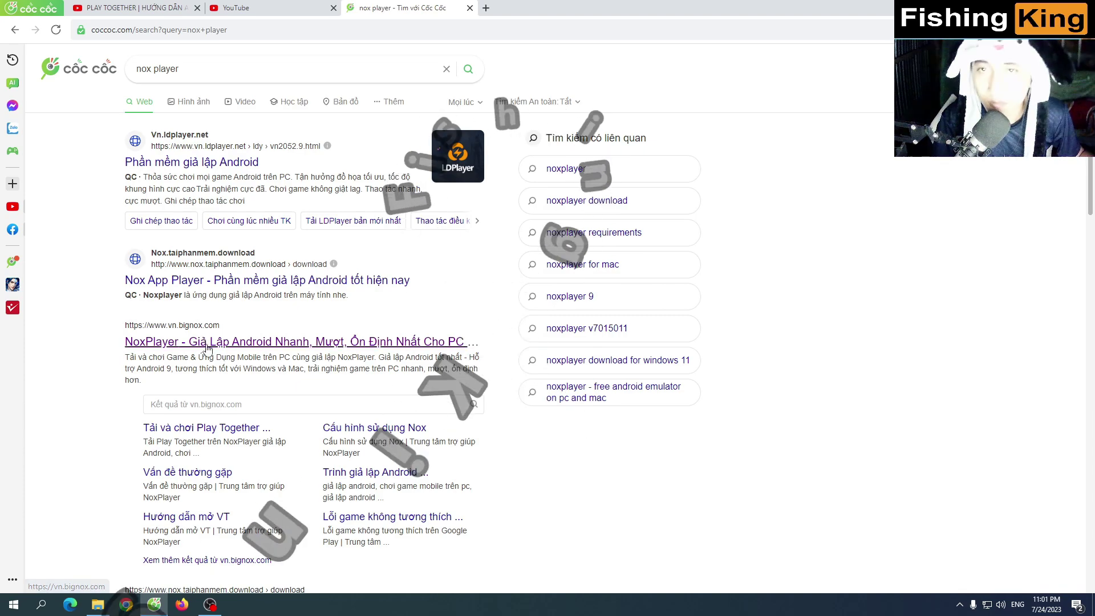
left_click(200, 333)
left_click(477, 11)
left_click(470, 8)
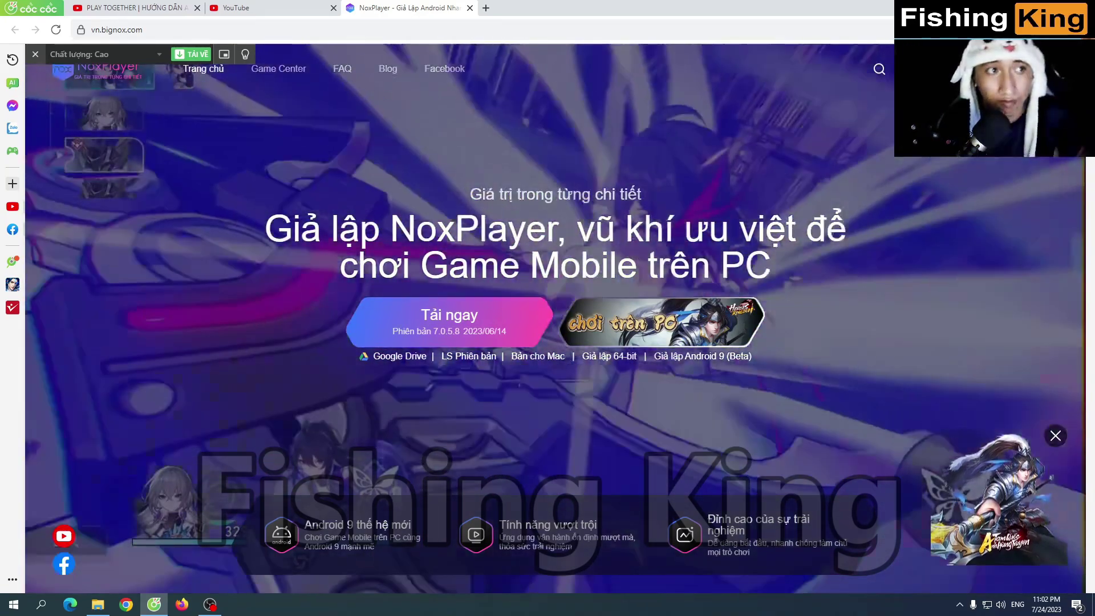
left_click(1029, 8)
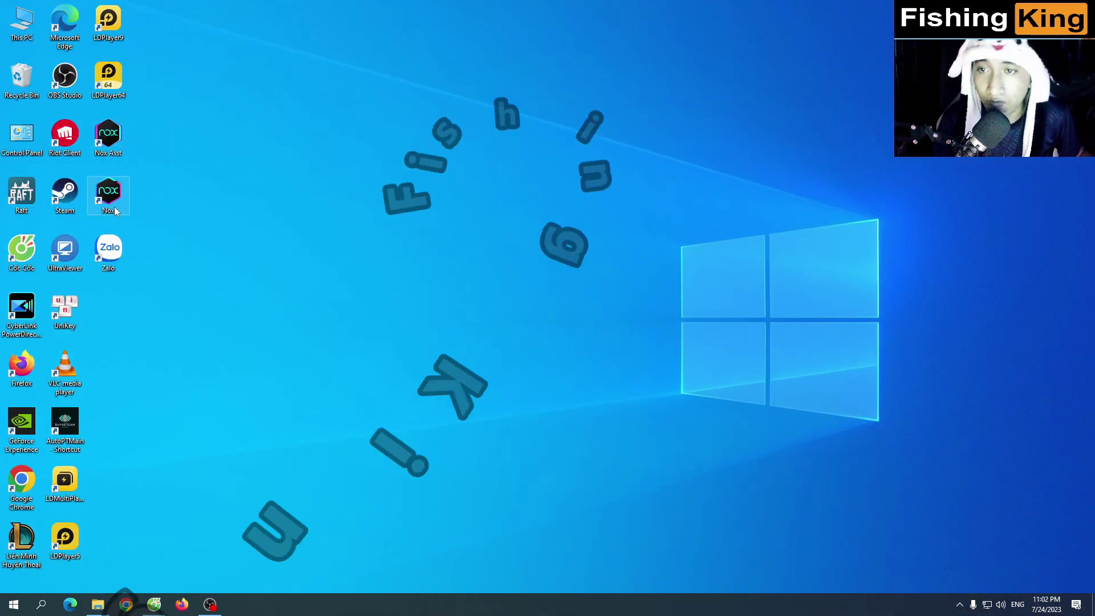
- Add a new Android 9 (64bit) emulator in the Nox Asst multi-instance manager
double_click(105, 136)
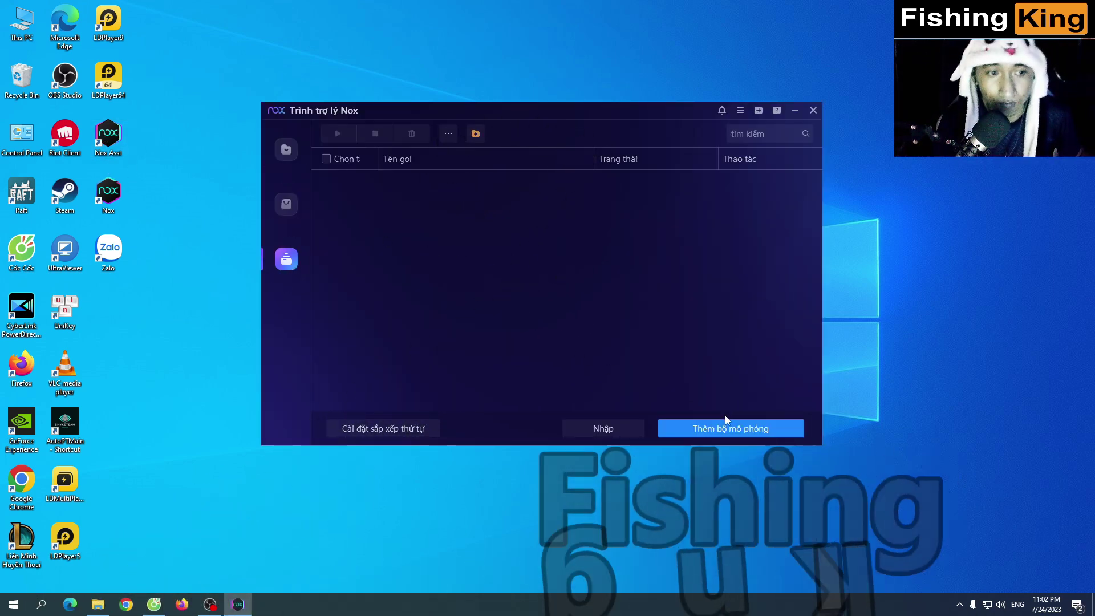
left_click(725, 432)
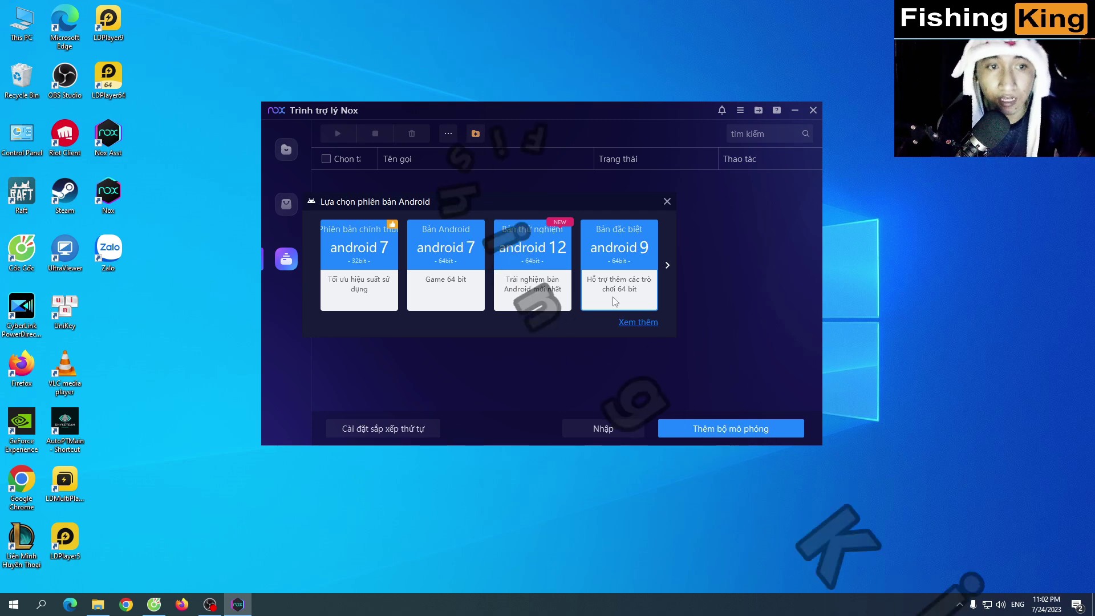
left_click(621, 259)
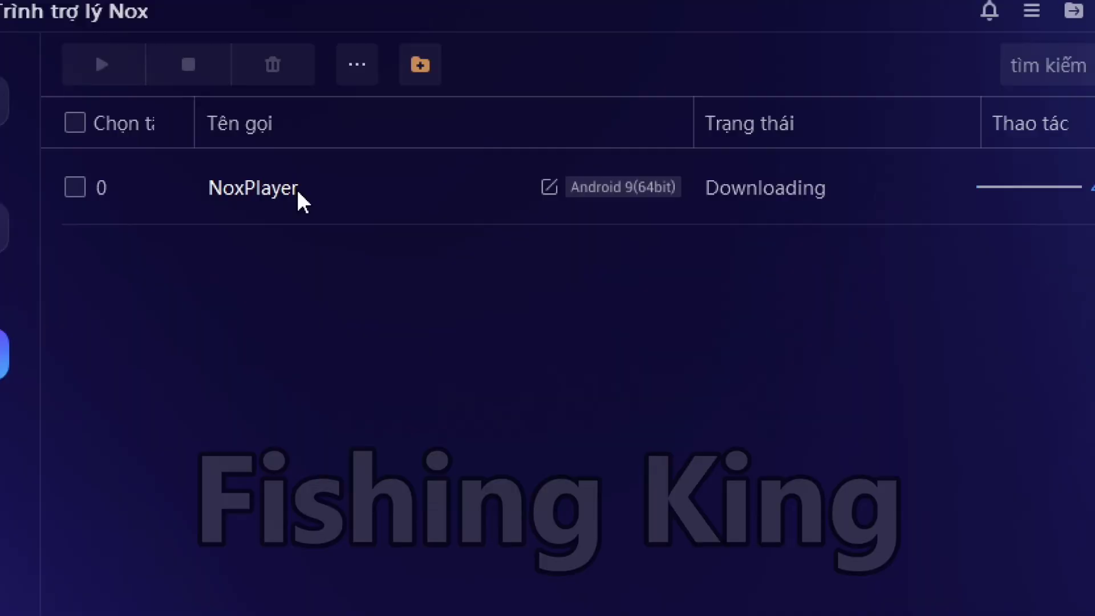
- Rename the new Android 9 emulator as NHTVNG
double_click(423, 187)
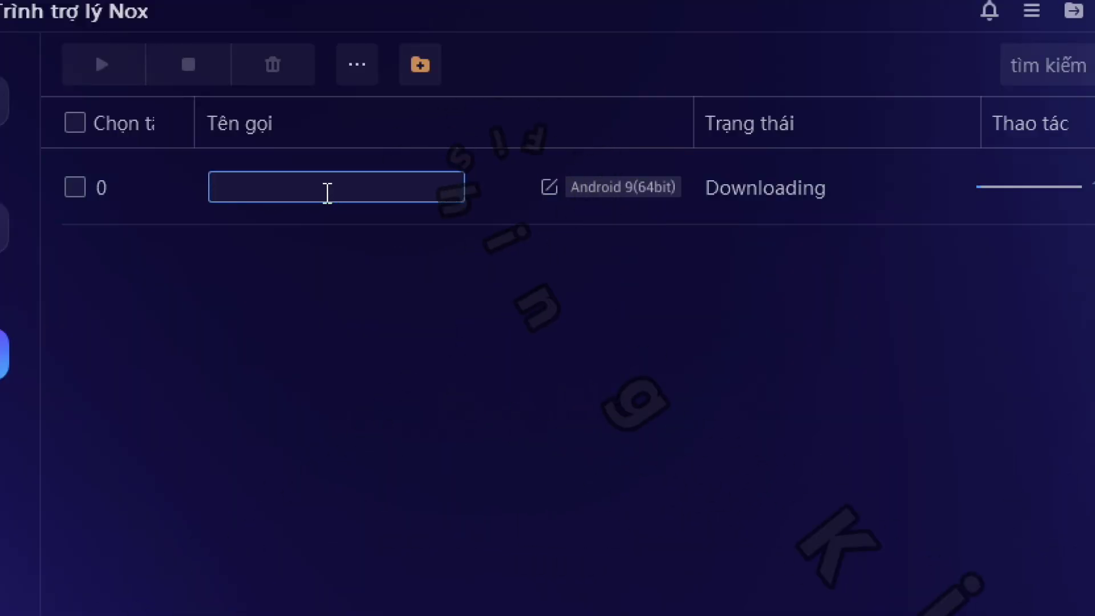
type("nth")
key("BackSpace")
key("BackSpace")
key("BackSpace")
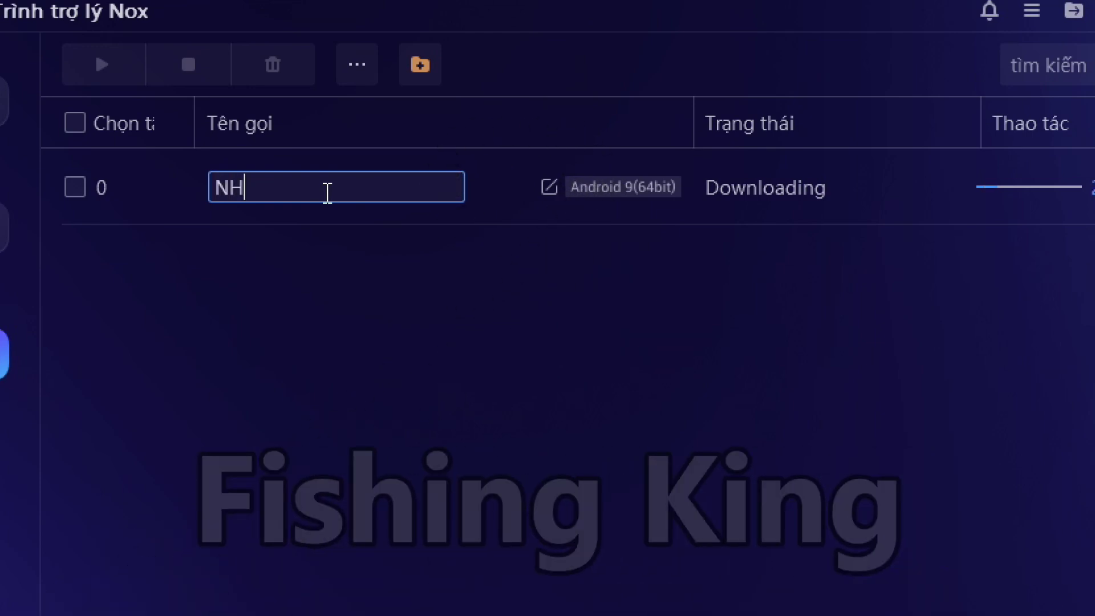
type("NHTVNG")
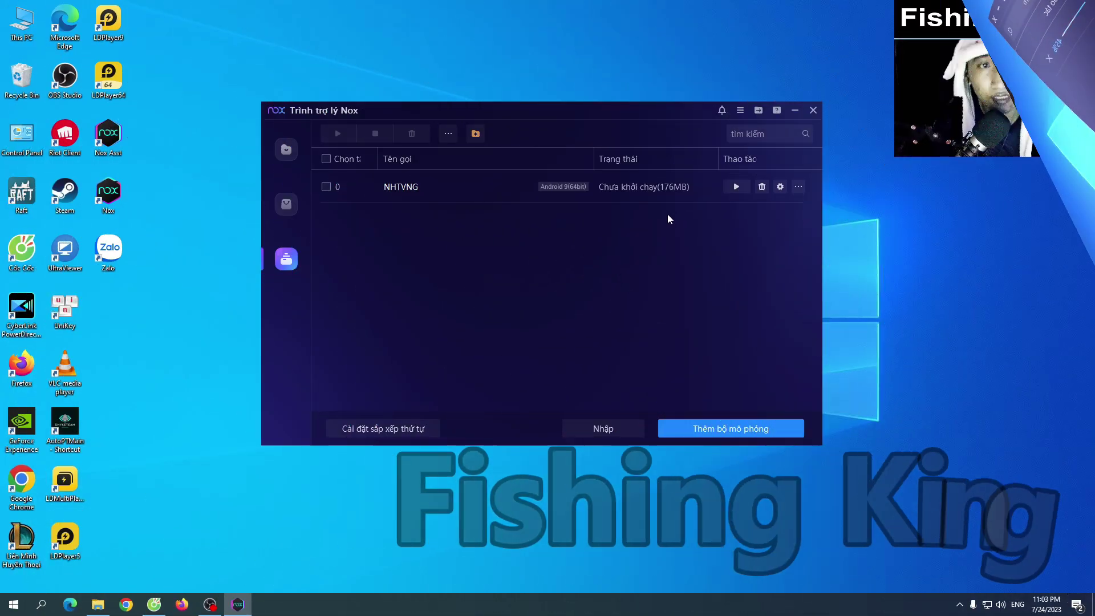
- Configure the NHTVNG emulator with Cao (4 core CPU, 4096 MB RAM) performance, OpenGL+ graphics mode and 960x540 resolution, and save the settings
left_click(780, 188)
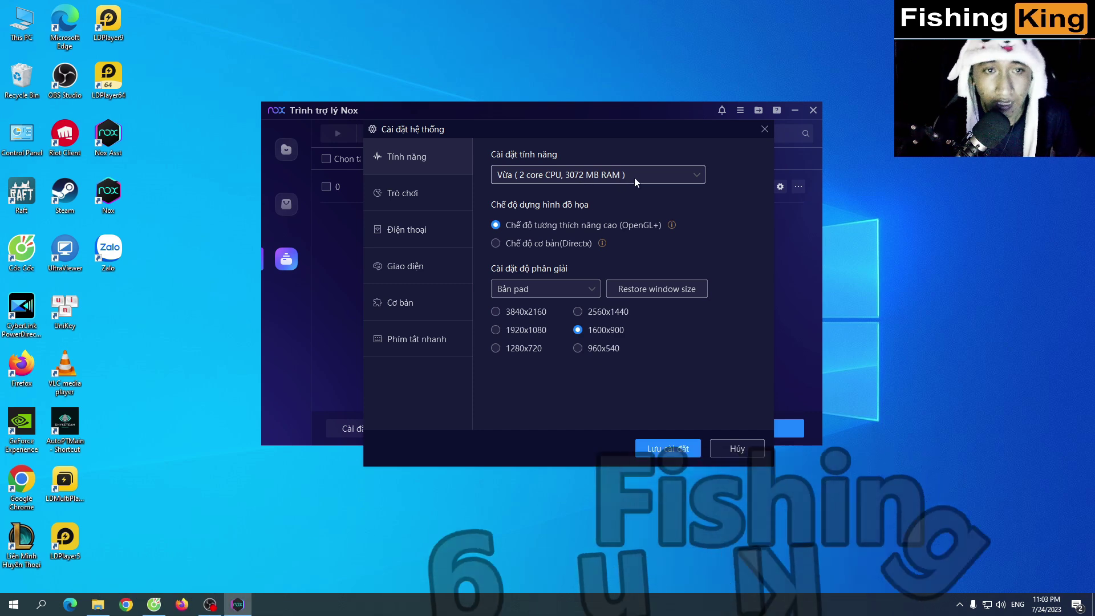
left_click(655, 175)
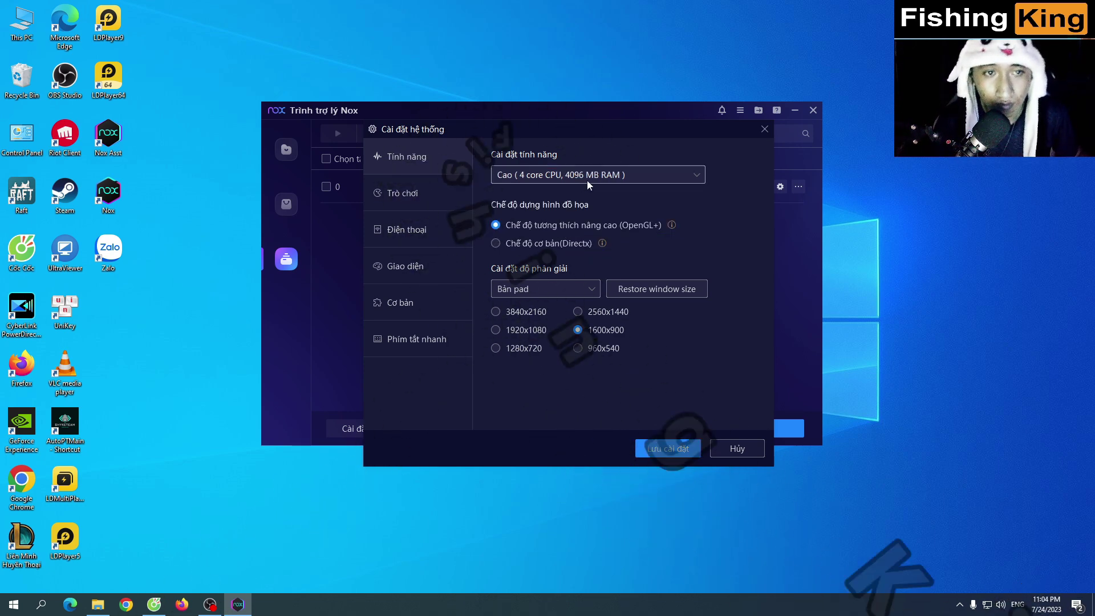
left_click(640, 168)
left_click(588, 224)
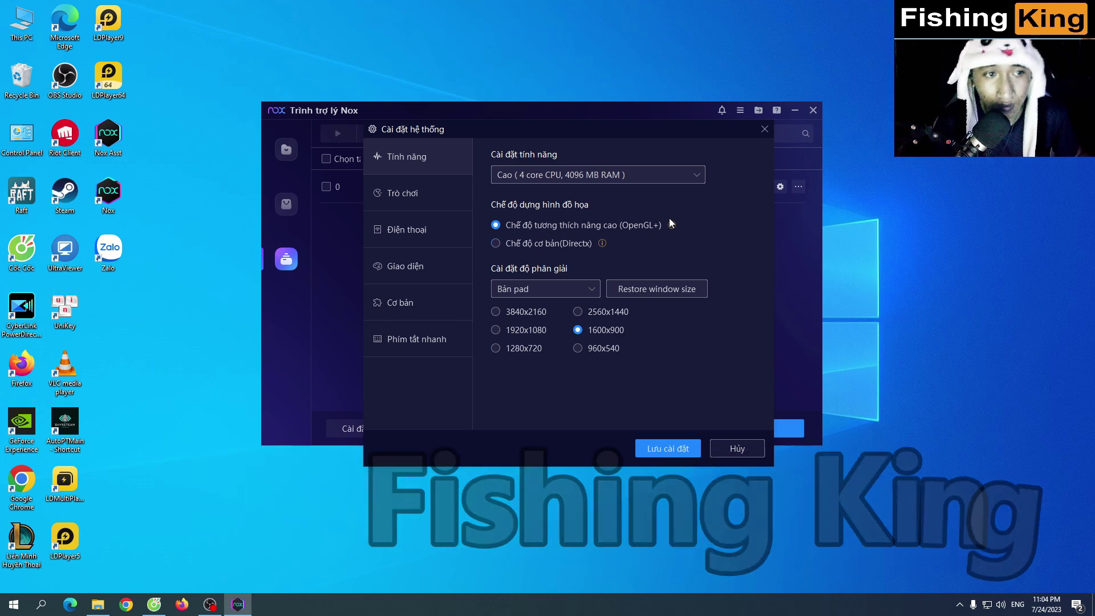
right_click(971, 179)
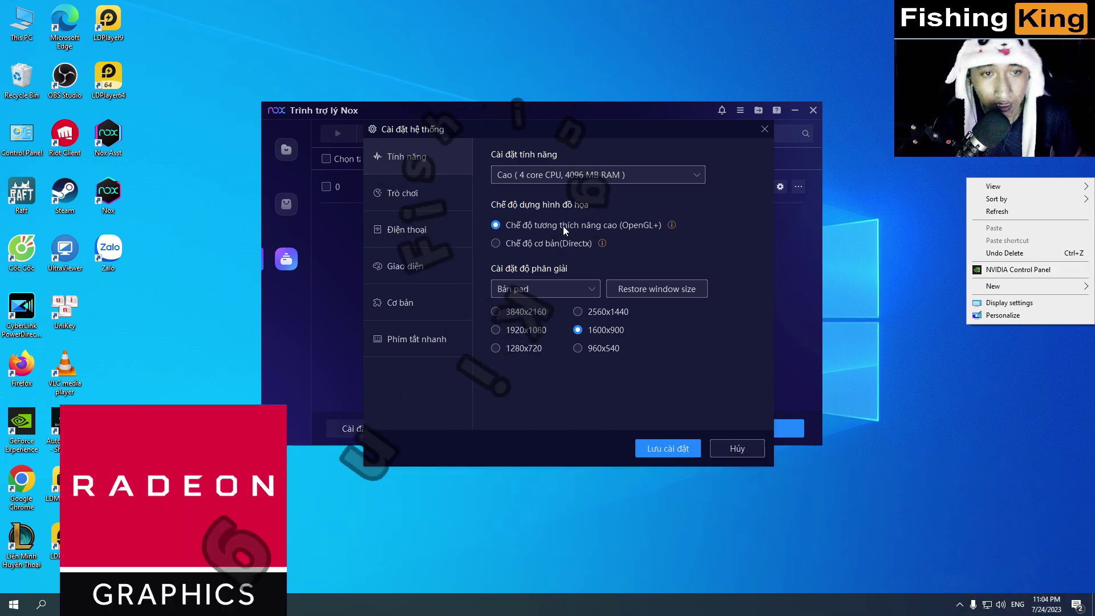
right_click(916, 189)
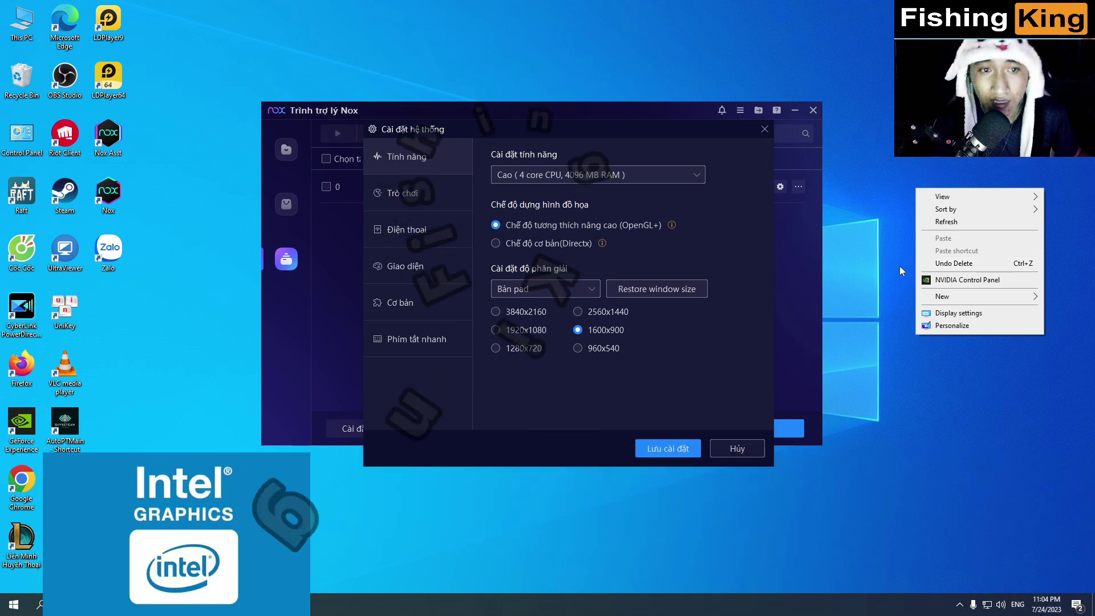
left_click(584, 249)
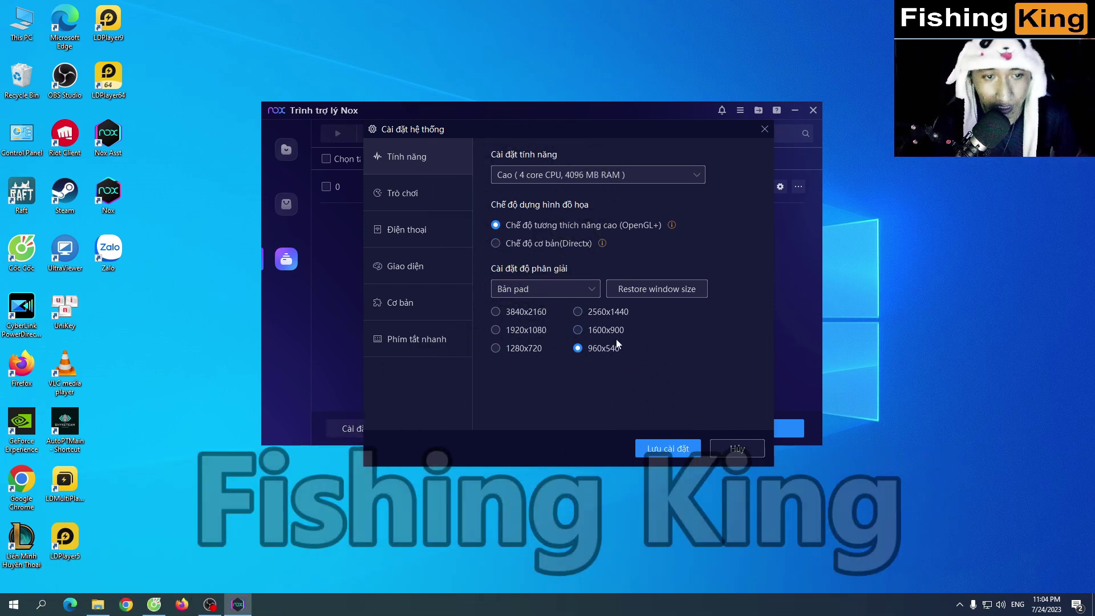
left_click(407, 310)
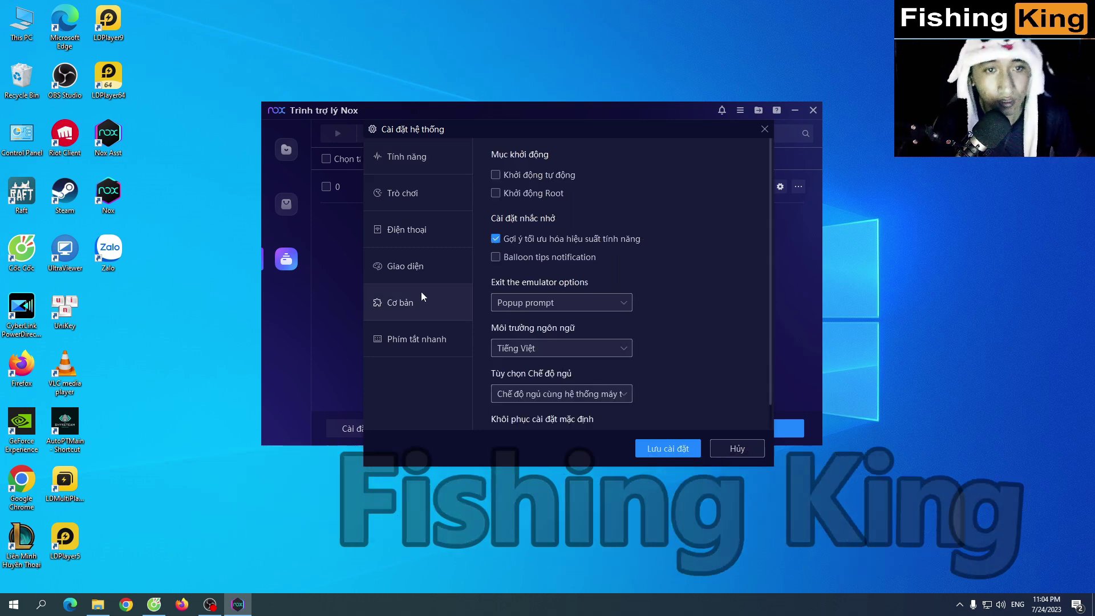
left_click(416, 157)
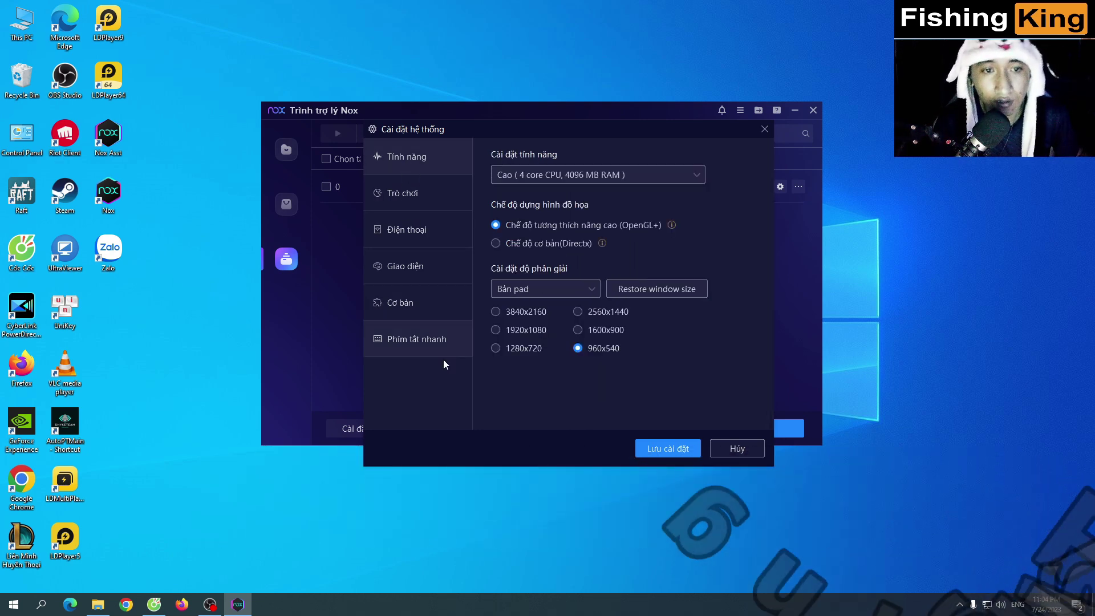
left_click(684, 450)
left_click(637, 285)
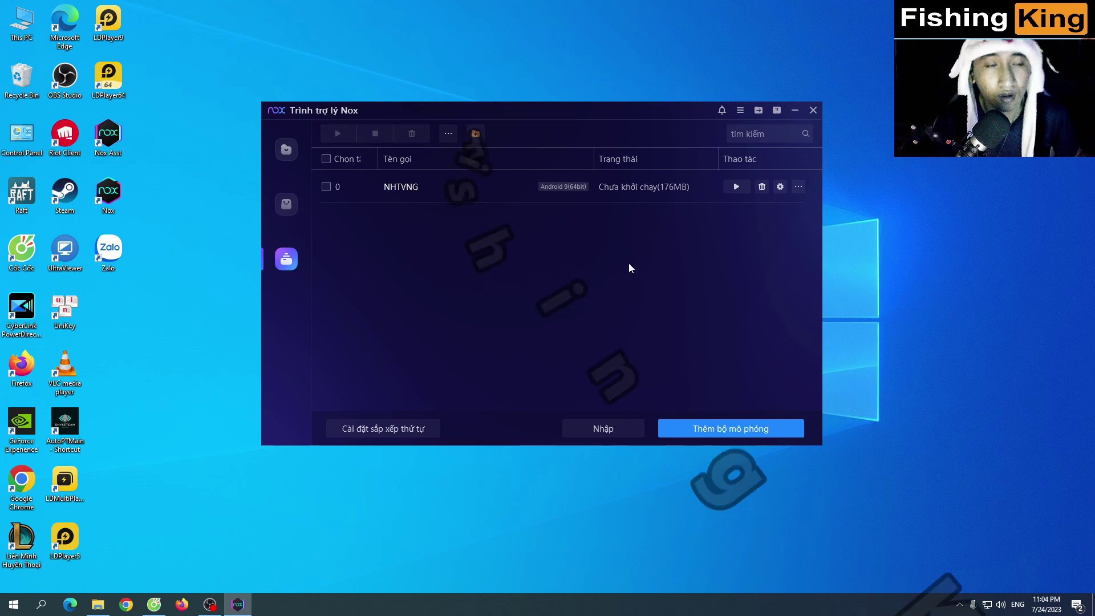
- Start the NHTVNG emulator and close the Nox Asst window
left_click(736, 187)
left_click(813, 111)
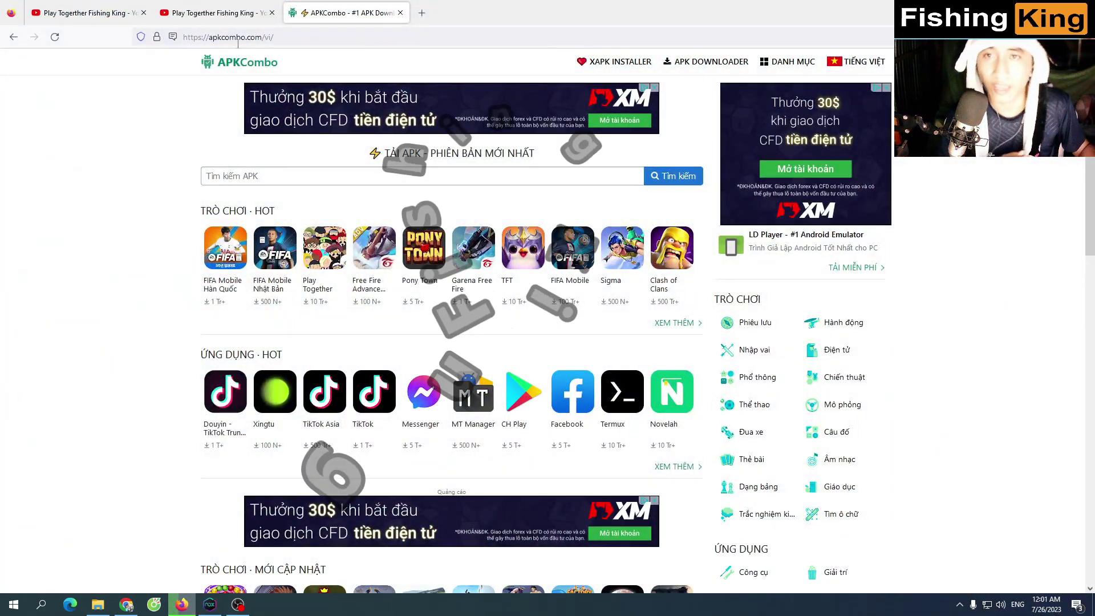
- Search APKCombo in Firefox for "play together" and open the Play Together result
left_click(310, 173)
type("play together")
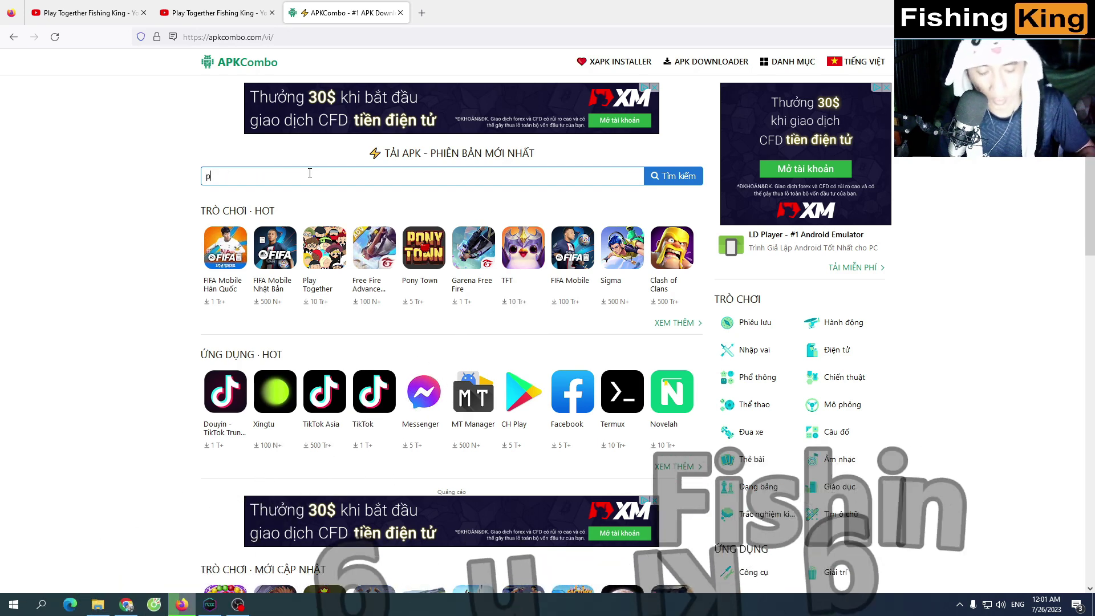
key("Return")
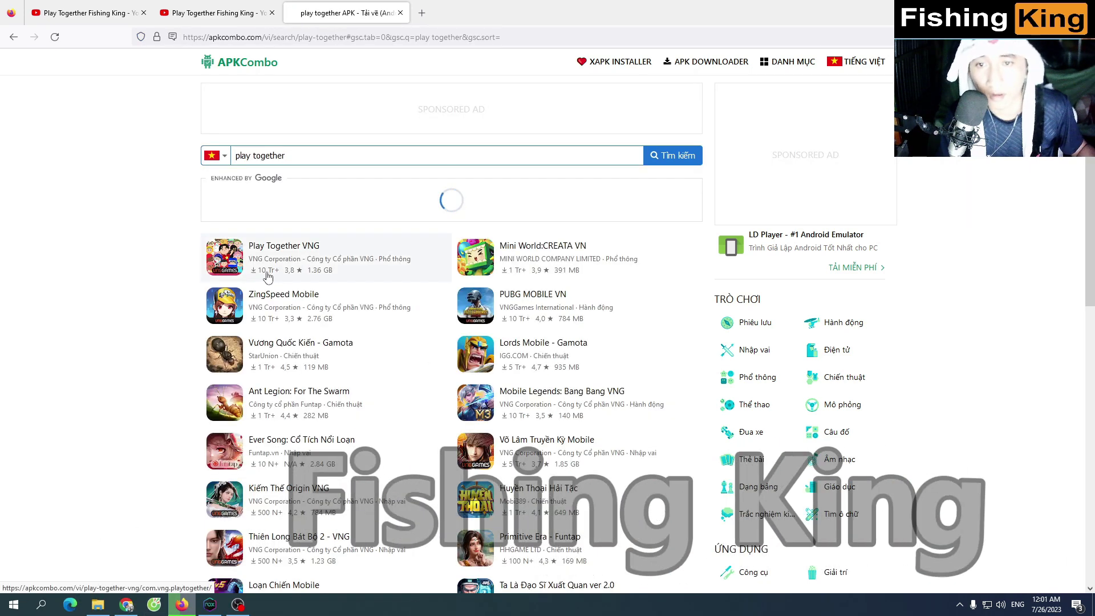
left_click(371, 227)
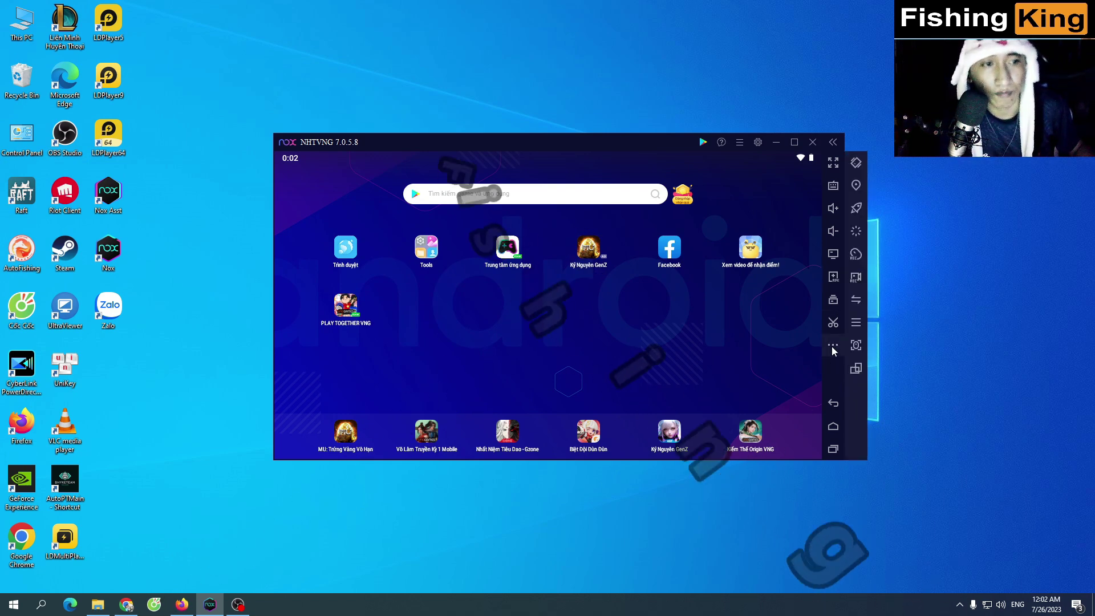
- Install the Play Together_1.62.0_apkcombo.com APK from the Downloads folder in the NHTVNG emulator
left_click(834, 278)
scroll(314, 251, "up", 2)
left_click(321, 235)
left_click(465, 232)
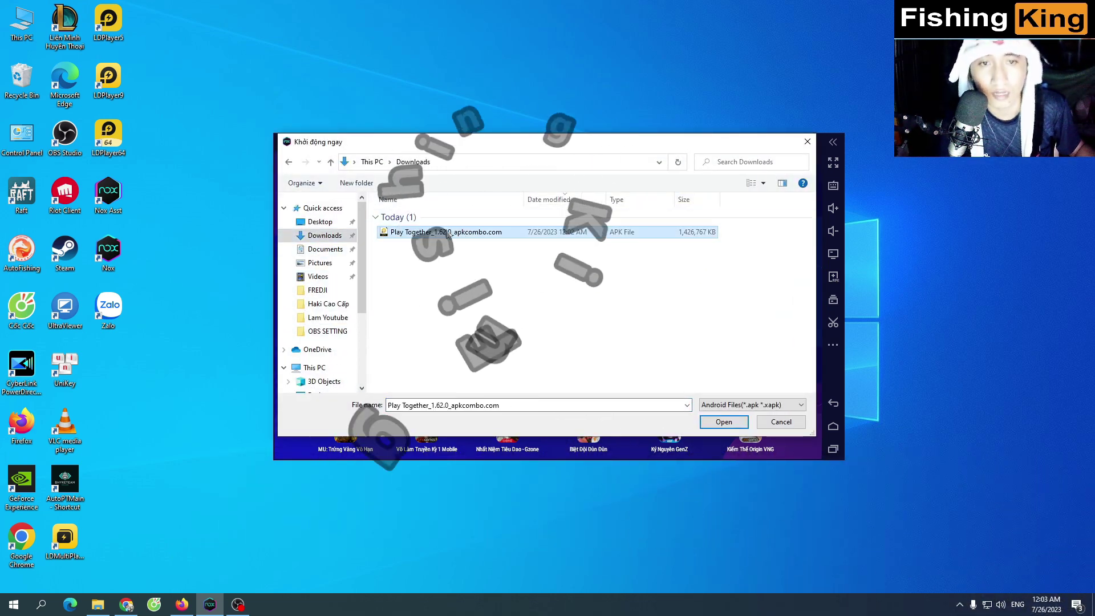
left_click(725, 422)
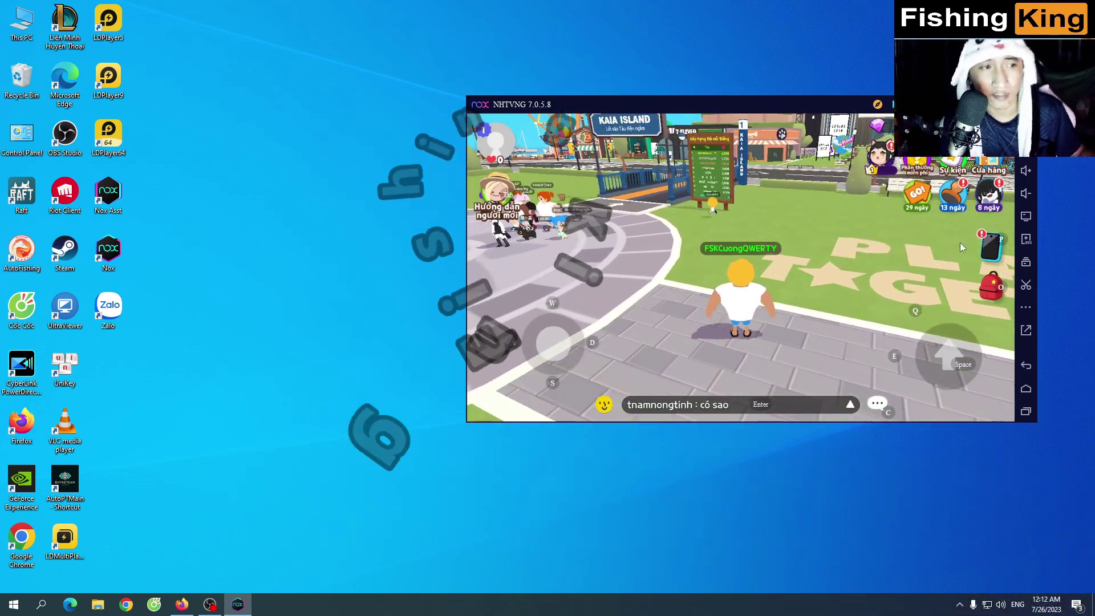
- Set both the frame rate and the graphics quality to Thấp in Play Together's game settings
left_click(991, 246)
left_click(932, 388)
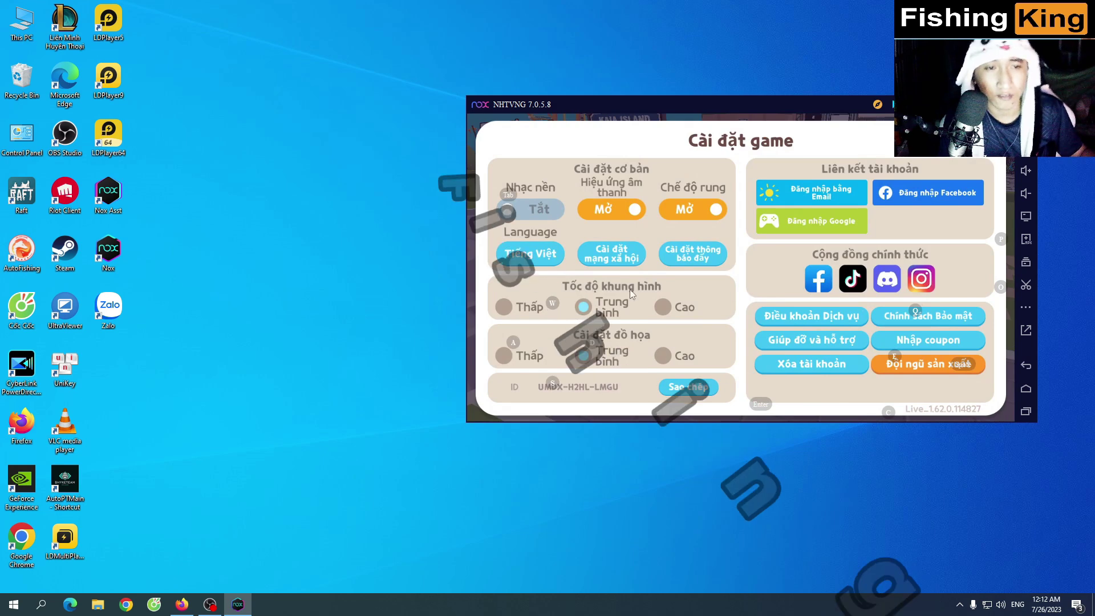
left_click(504, 358)
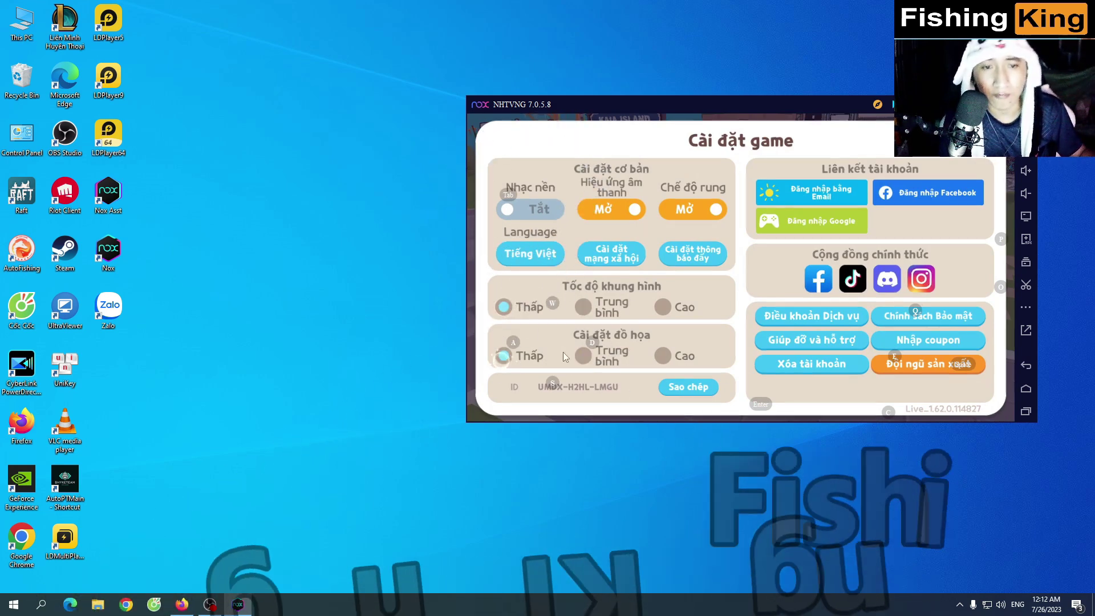